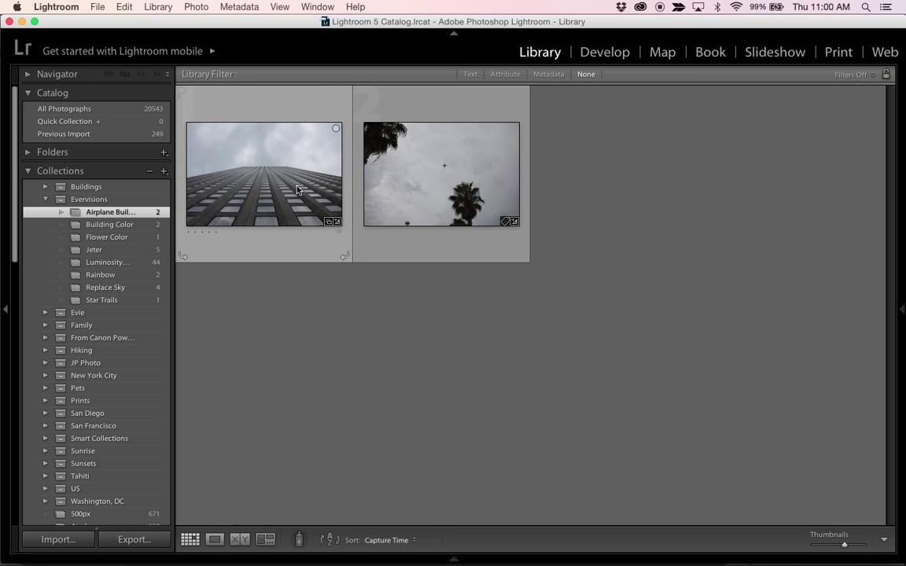
# View the building photo large, then step to the airplane photo IMG_2111
pyautogui.doubleClick(284, 184)
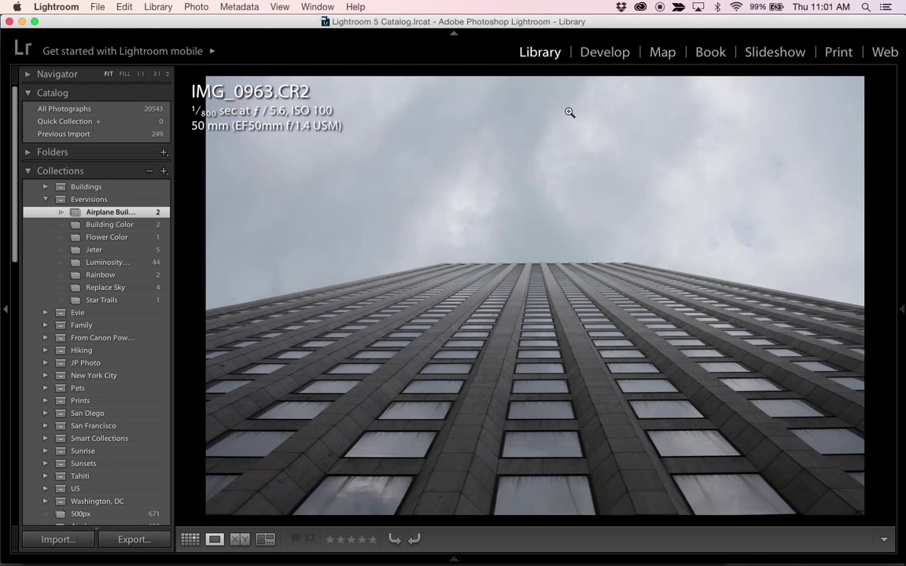
pyautogui.press('Right')
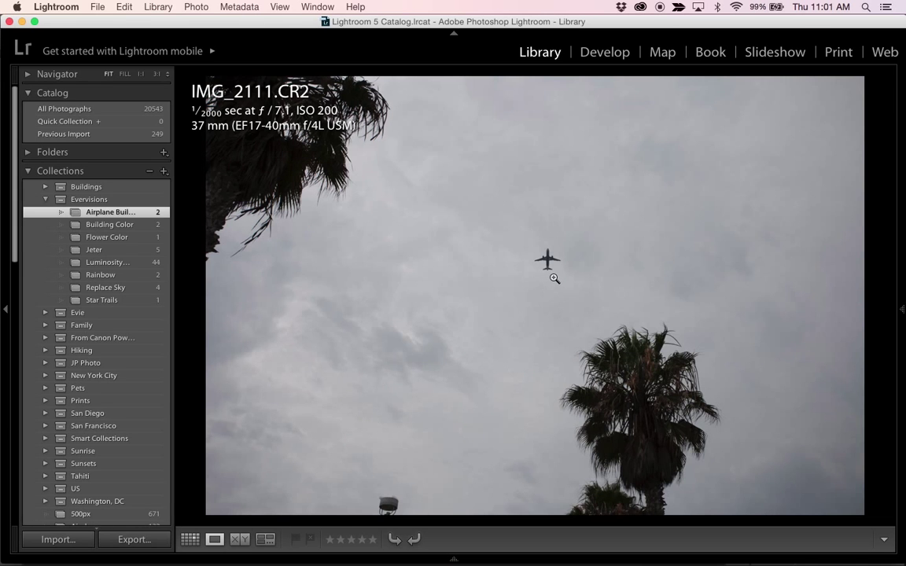
# Select both photos in Develop and enable lens profile corrections on the airplane photo IMG_2111
pyautogui.press('g')
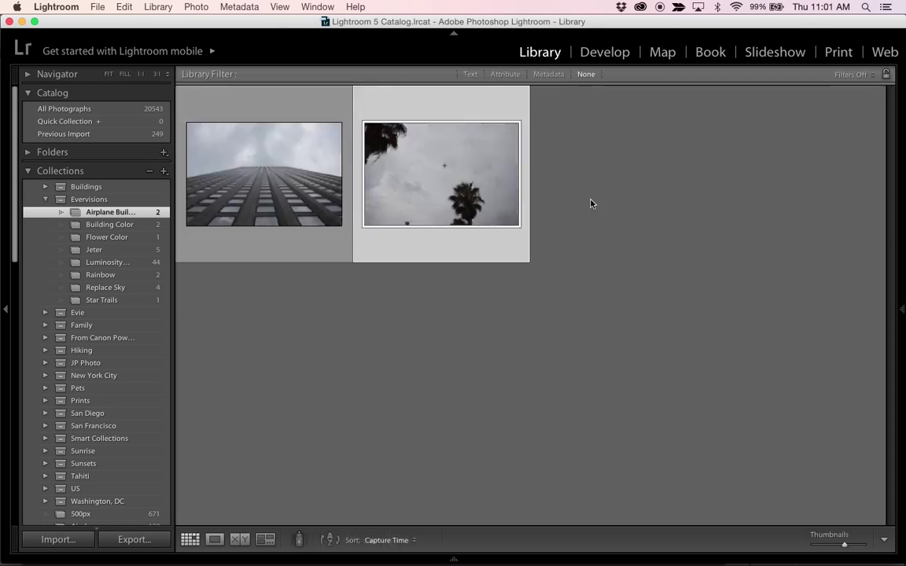
pyautogui.keyDown('shift'); pyautogui.click(265, 189); pyautogui.keyUp('shift')
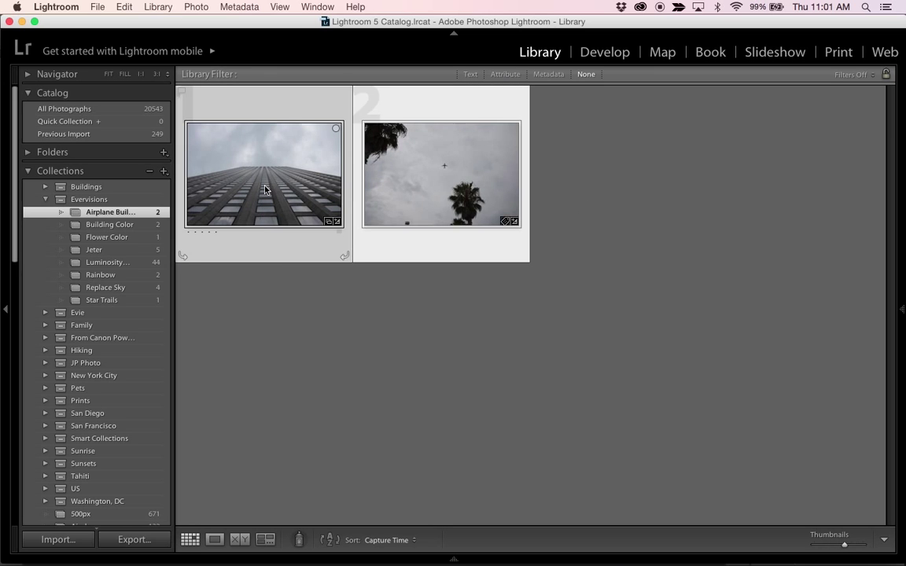
pyautogui.click(605, 53)
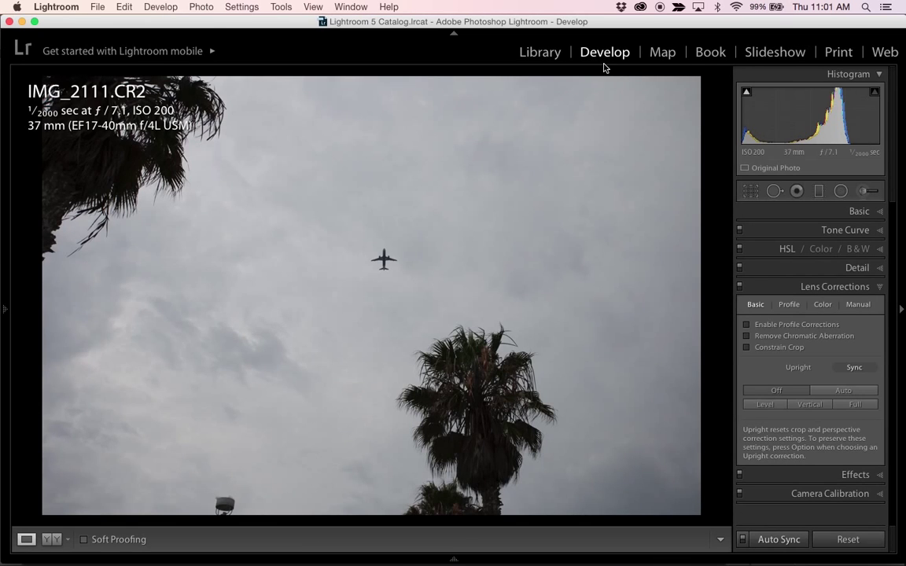
pyautogui.click(747, 325)
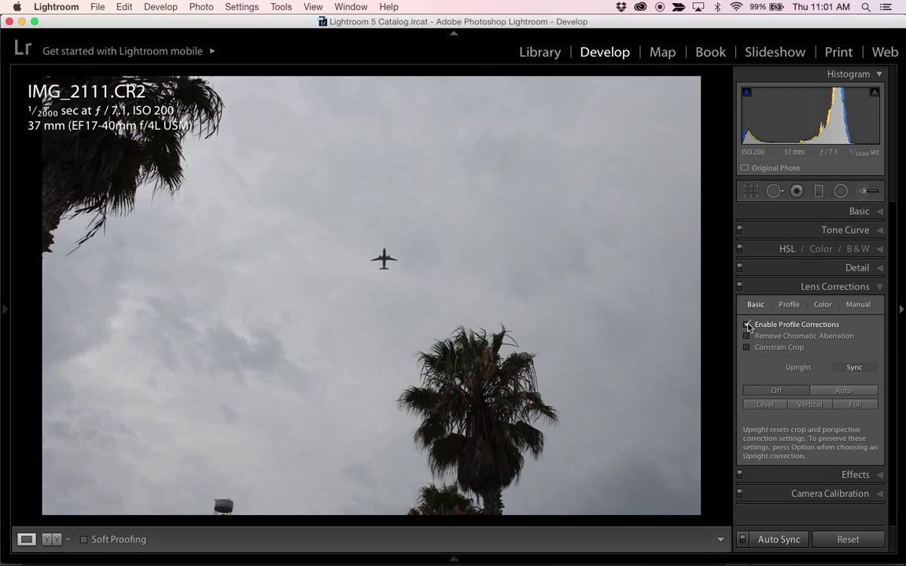
# Enable lens profile corrections on the building photo IMG_0963 and return to the Library grid
pyautogui.press('Left')
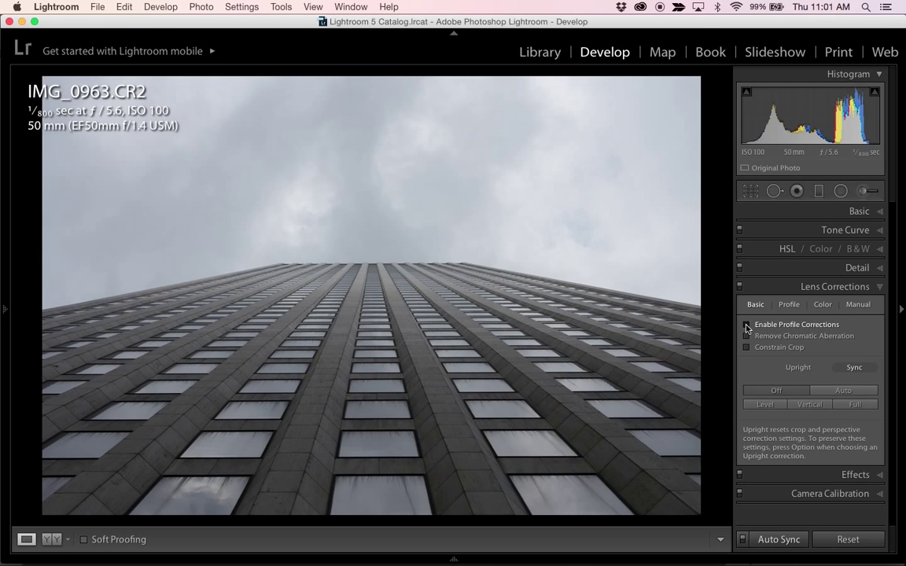
pyautogui.click(747, 326)
pyautogui.click(747, 326)
pyautogui.click(538, 54)
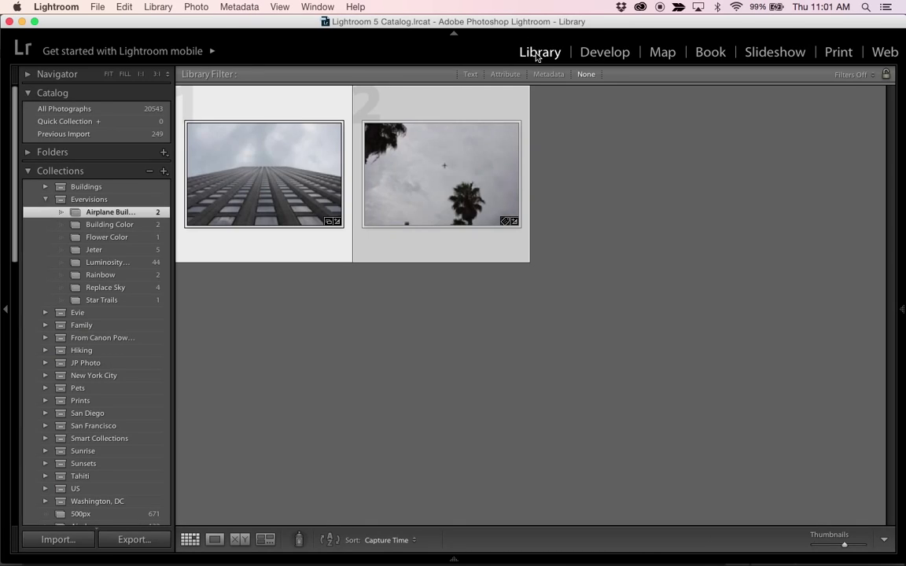
# Open the two selected photos as layers in a single Photoshop document
pyautogui.rightClick(426, 176)
pyautogui.moveTo(528, 287)
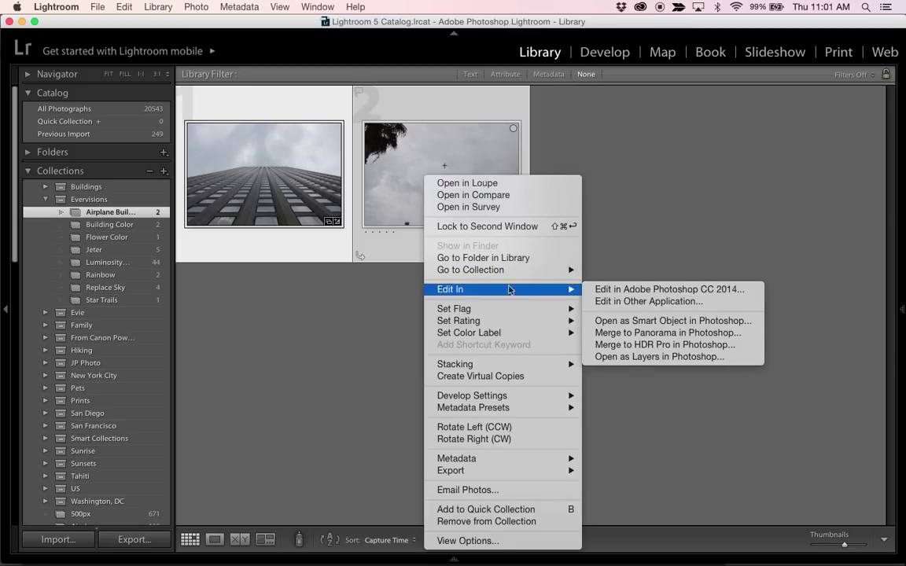
pyautogui.click(638, 356)
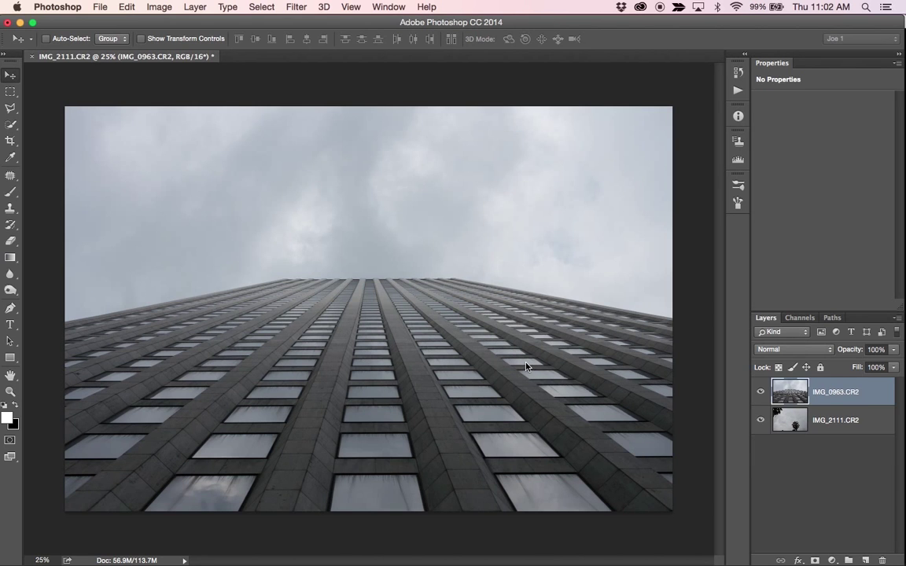
# Move the IMG_2111 airplane layer above the building layer and zoom in on the plane
pyautogui.click(834, 423)
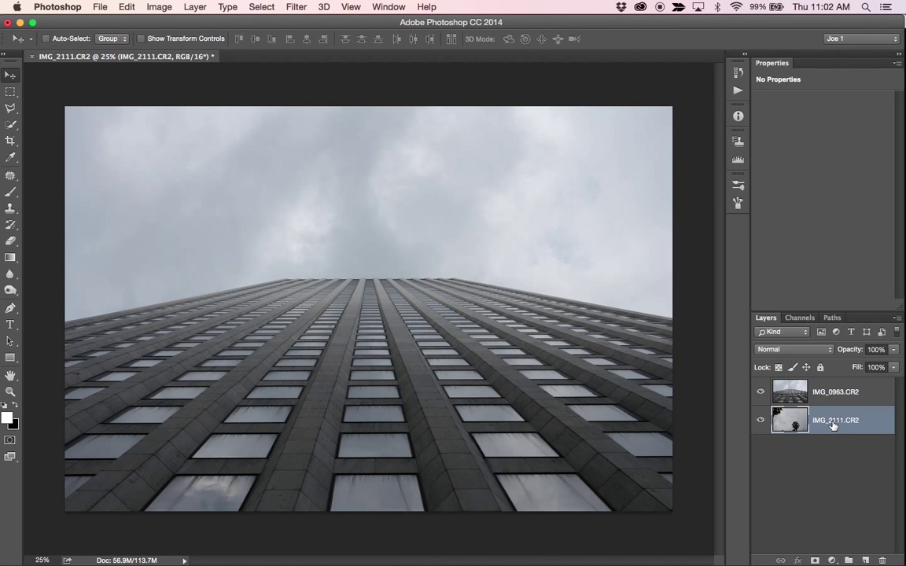
pyautogui.moveTo(833, 425); pyautogui.dragTo(804, 383)
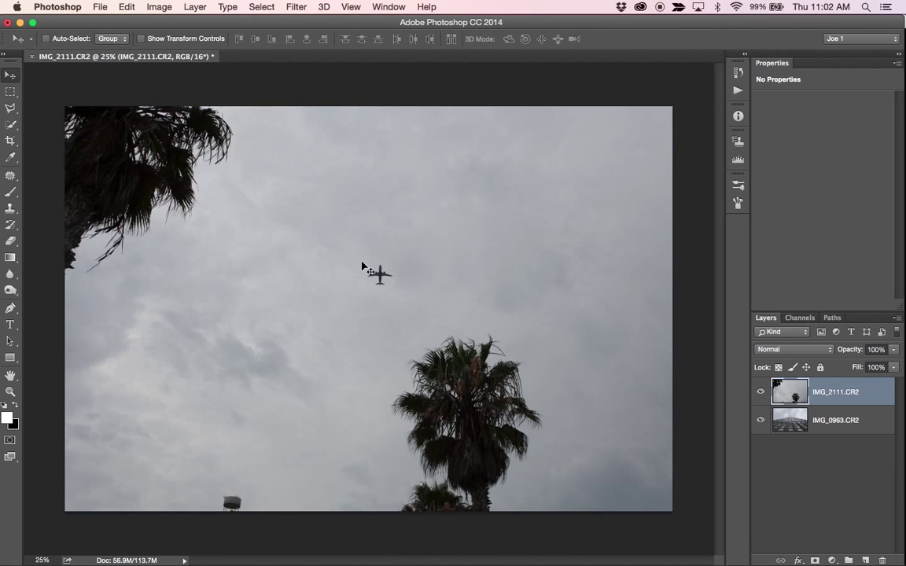
pyautogui.press('z')
pyautogui.moveTo(373, 272); pyautogui.dragTo(401, 276)
# Delete everything outside a rectangular selection around the airplane, then deselect
pyautogui.press('v')
pyautogui.press('m')
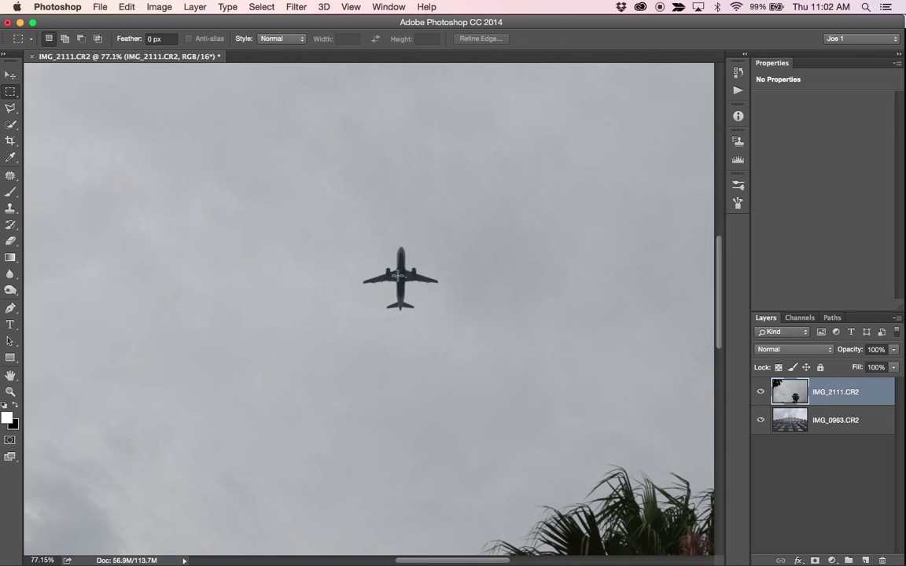
pyautogui.moveTo(344, 226); pyautogui.dragTo(459, 333)
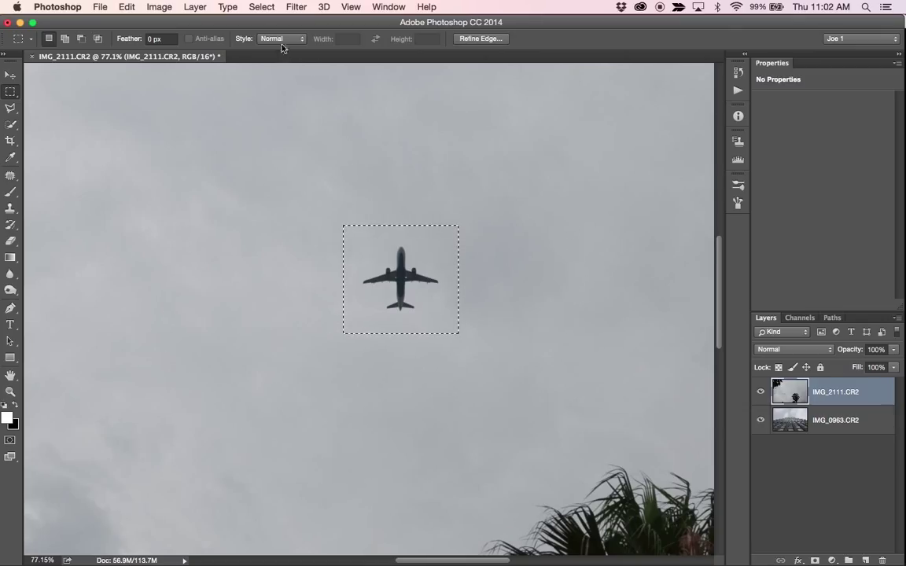
pyautogui.click(262, 7)
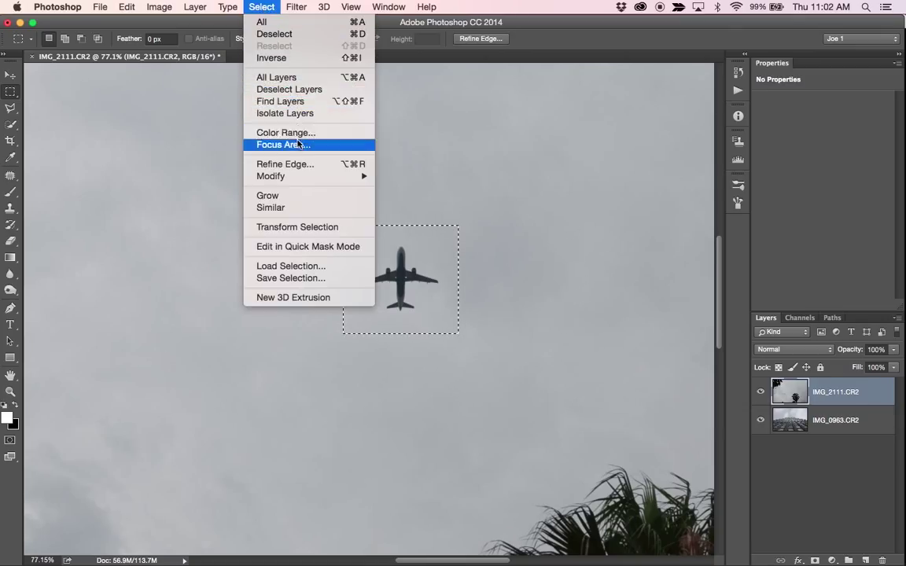
pyautogui.click(297, 59)
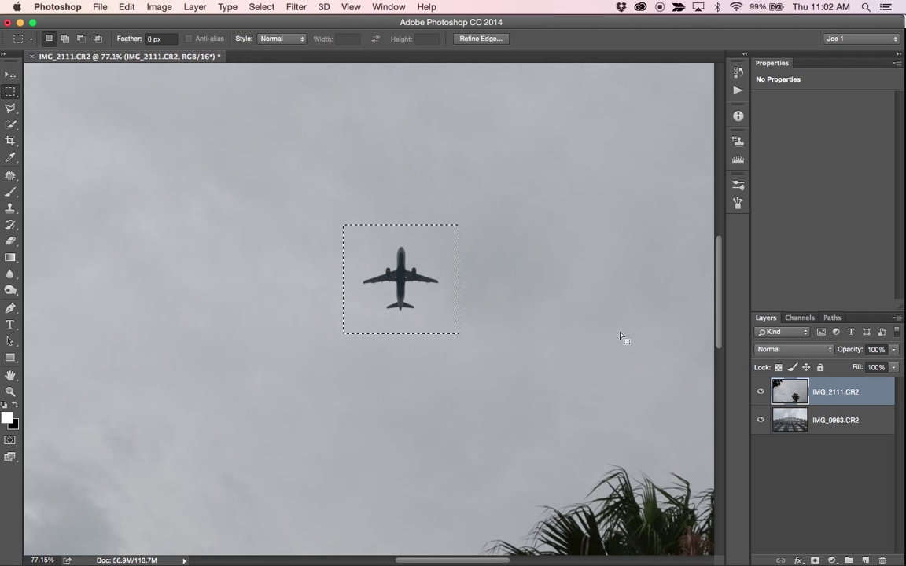
pyautogui.press('Delete')
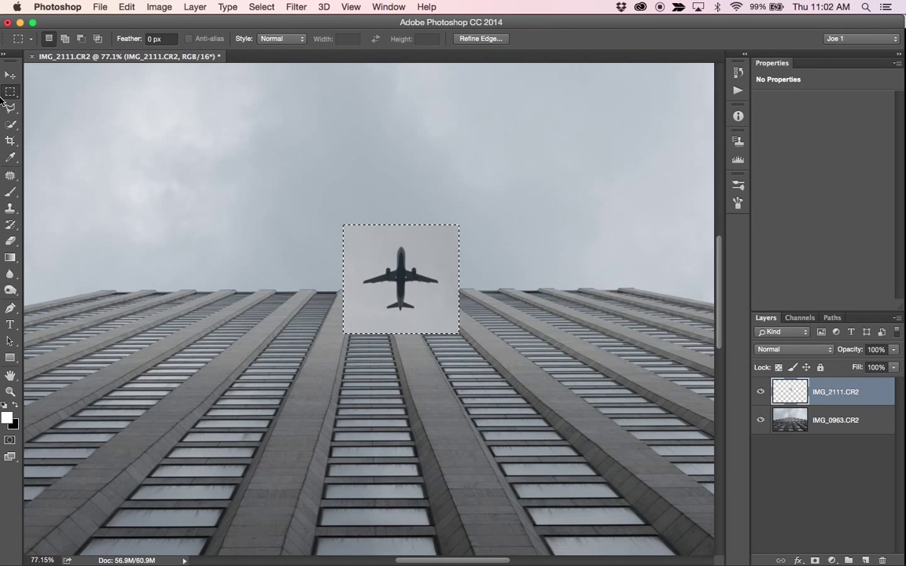
pyautogui.press('super+d')
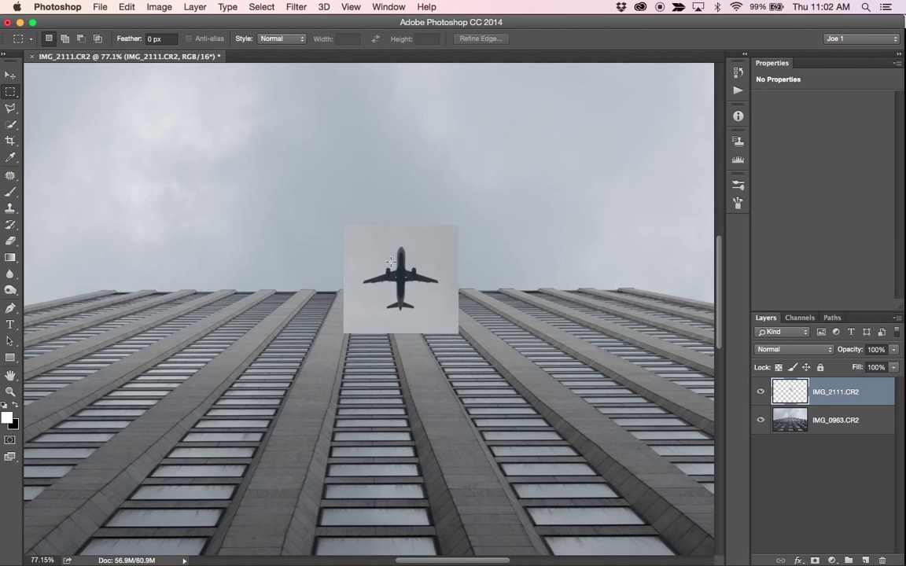
# Zoom to 200% and Magic Wand-select the pale sky square around the airplane
pyautogui.press('super+equal')
pyautogui.press('super+equal')
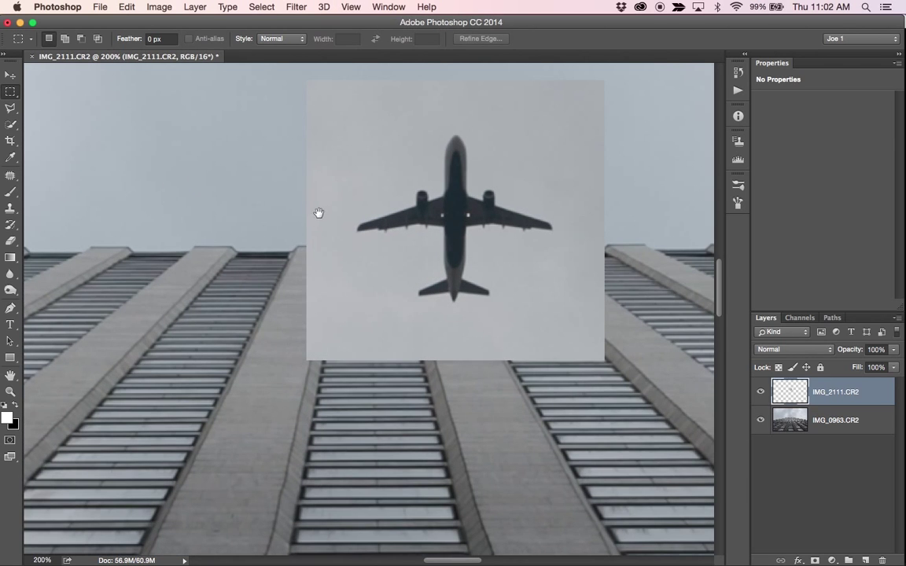
pyautogui.moveTo(321, 215); pyautogui.dragTo(247, 277)
pyautogui.moveTo(14, 131); pyautogui.dragTo(37, 126)
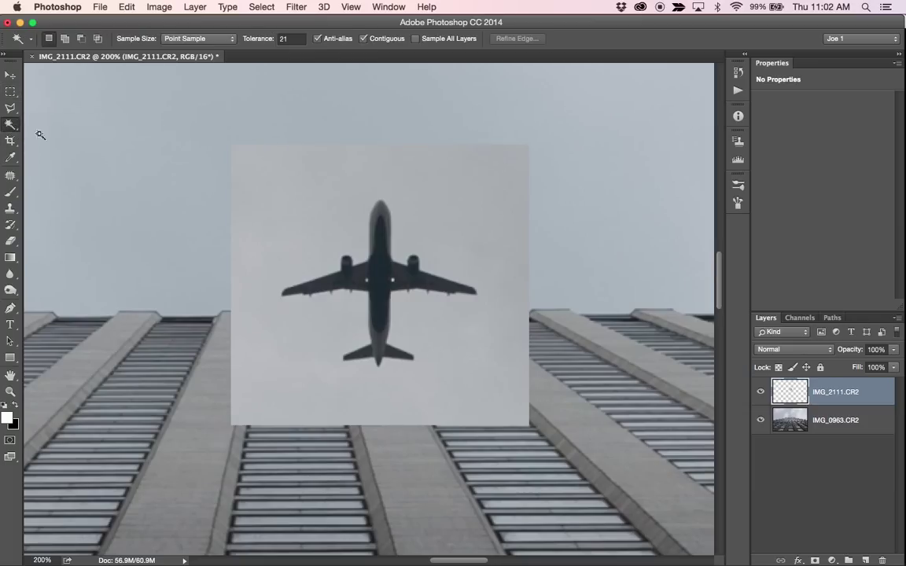
pyautogui.click(307, 208)
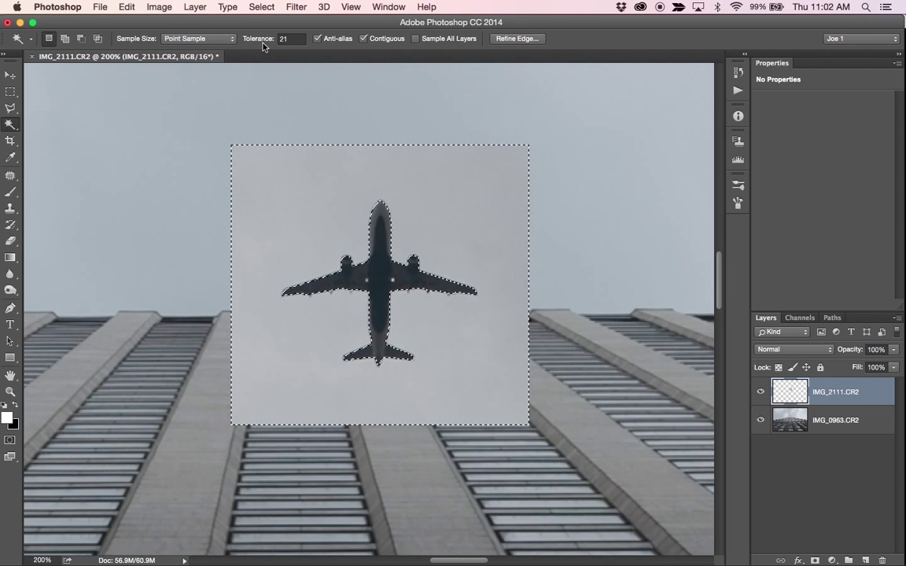
# Refine the selection along both wings with the Refine Radius brush and output it as a layer mask
pyautogui.click(517, 39)
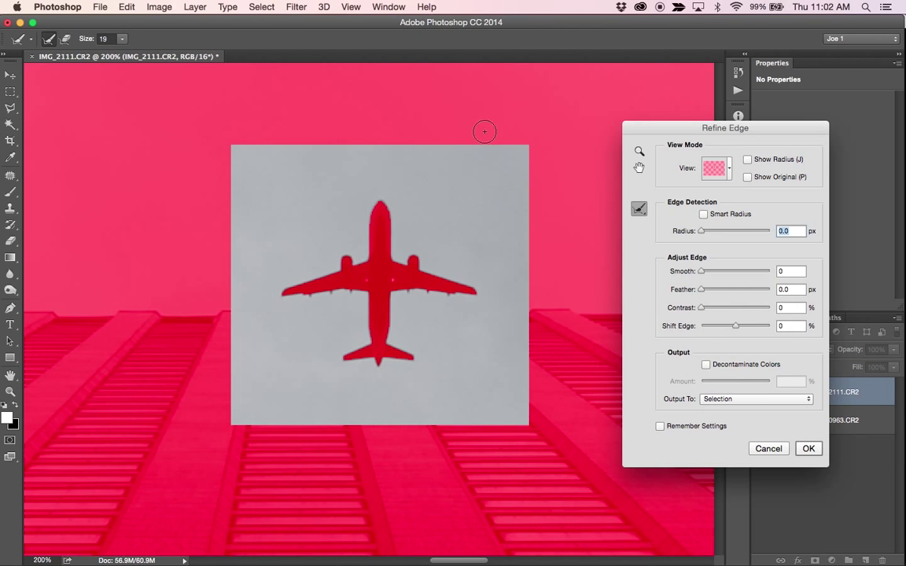
pyautogui.click(640, 208)
pyautogui.click(655, 216)
pyautogui.moveTo(466, 287)
pyautogui.mouseDown()
pyautogui.moveTo(416, 256)
pyautogui.moveTo(401, 268)
pyautogui.moveTo(391, 229)
pyautogui.mouseUp()
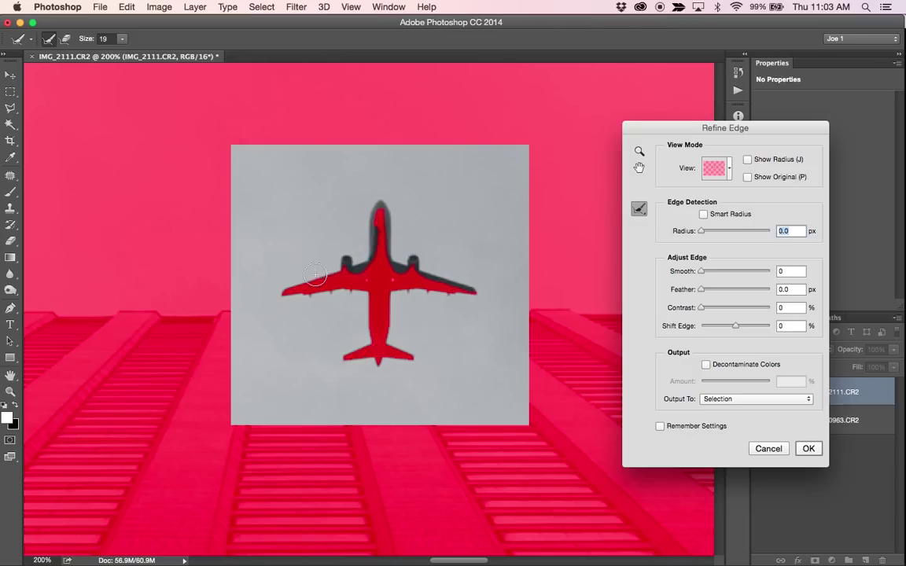
pyautogui.moveTo(313, 273)
pyautogui.mouseDown()
pyautogui.moveTo(341, 264)
pyautogui.moveTo(284, 291)
pyautogui.moveTo(369, 291)
pyautogui.moveTo(363, 341)
pyautogui.moveTo(342, 355)
pyautogui.moveTo(348, 364)
pyautogui.moveTo(392, 368)
pyautogui.moveTo(422, 357)
pyautogui.moveTo(383, 361)
pyautogui.moveTo(418, 351)
pyautogui.moveTo(392, 338)
pyautogui.moveTo(396, 293)
pyautogui.moveTo(470, 296)
pyautogui.mouseUp()
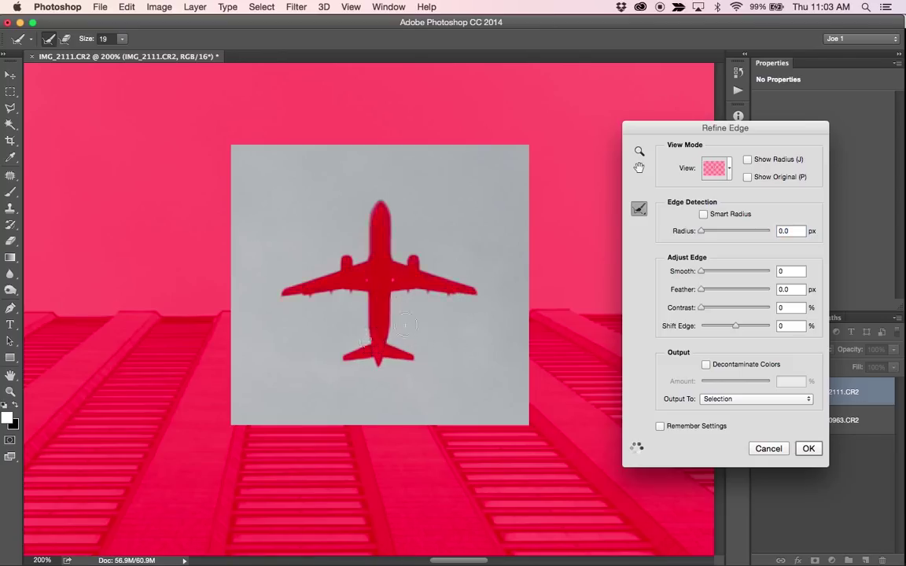
pyautogui.moveTo(431, 248); pyautogui.dragTo(445, 290)
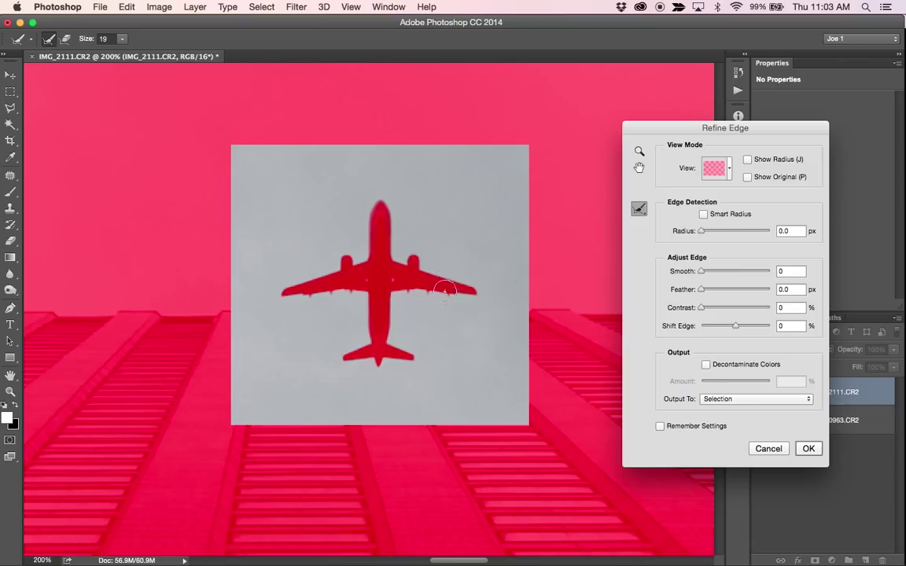
pyautogui.click(724, 399)
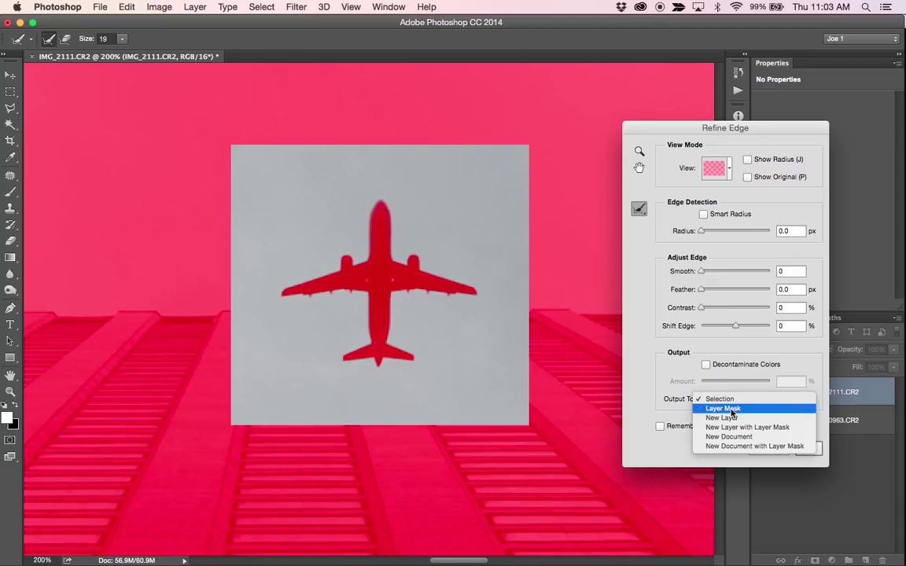
pyautogui.click(732, 409)
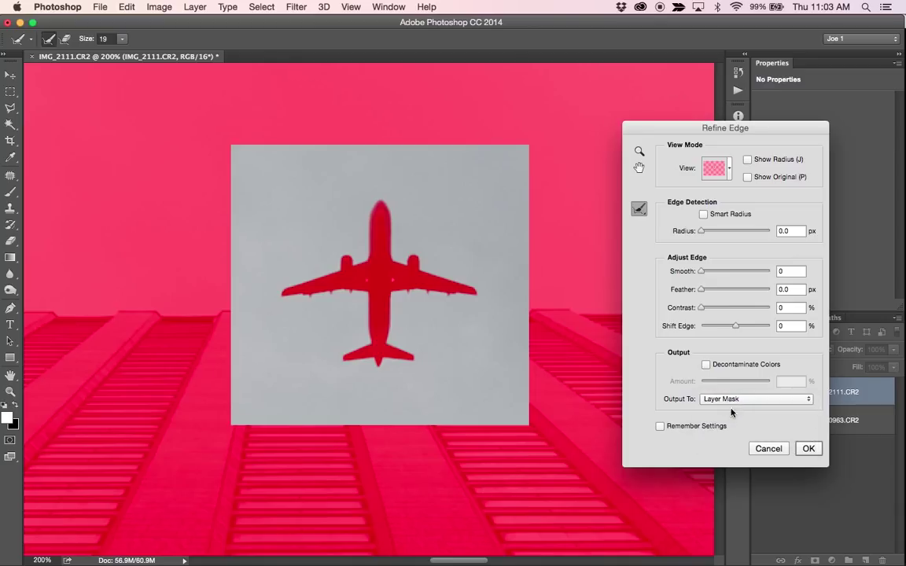
pyautogui.click(810, 449)
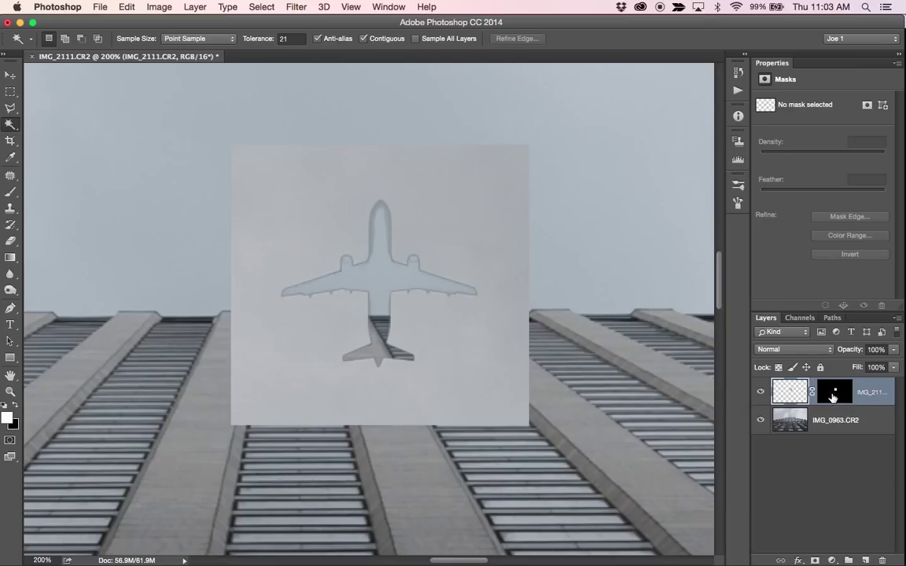
# Invert the airplane layer's mask so the plane shows, and zoom out to the whole composite
pyautogui.click(836, 396)
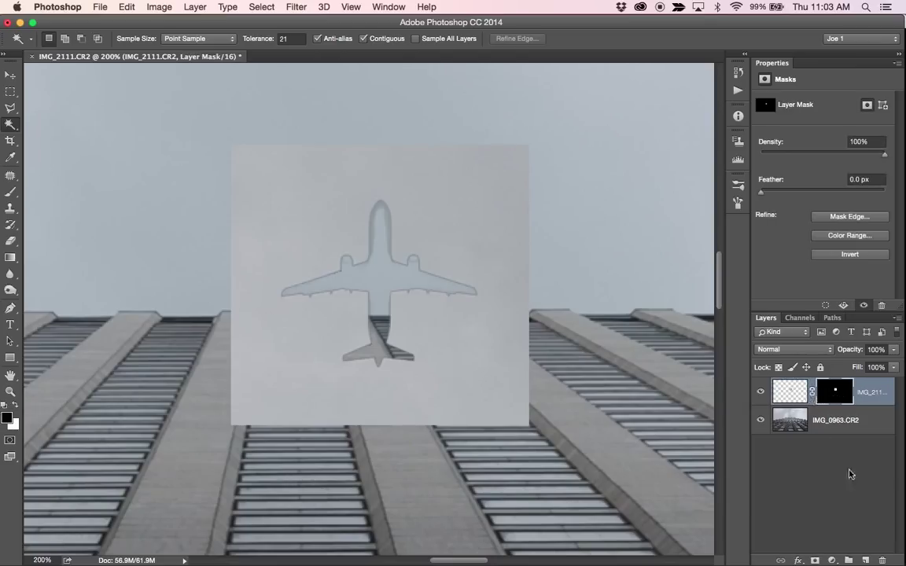
pyautogui.press('super+i')
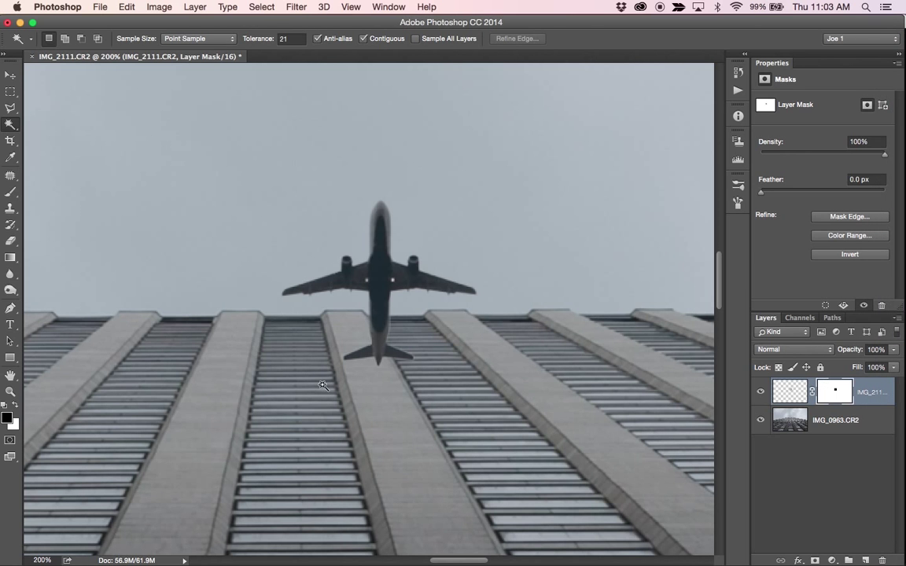
pyautogui.press('super+minus')
pyautogui.press('super+minus')
pyautogui.press('super+minus')
pyautogui.press('super+minus')
pyautogui.press('super+minus')
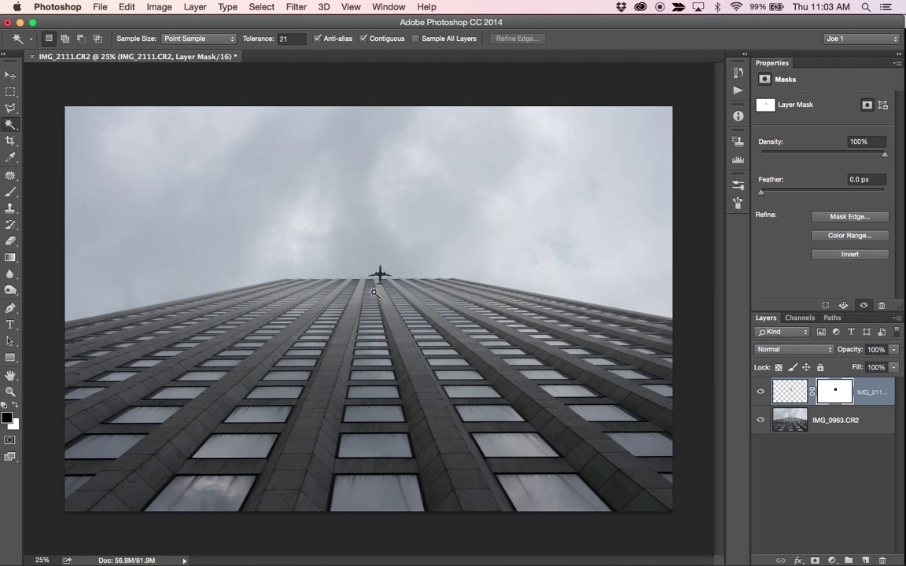
# Nudge the airplane up-left and rotate it about −39.7° with Free Transform
pyautogui.press('v')
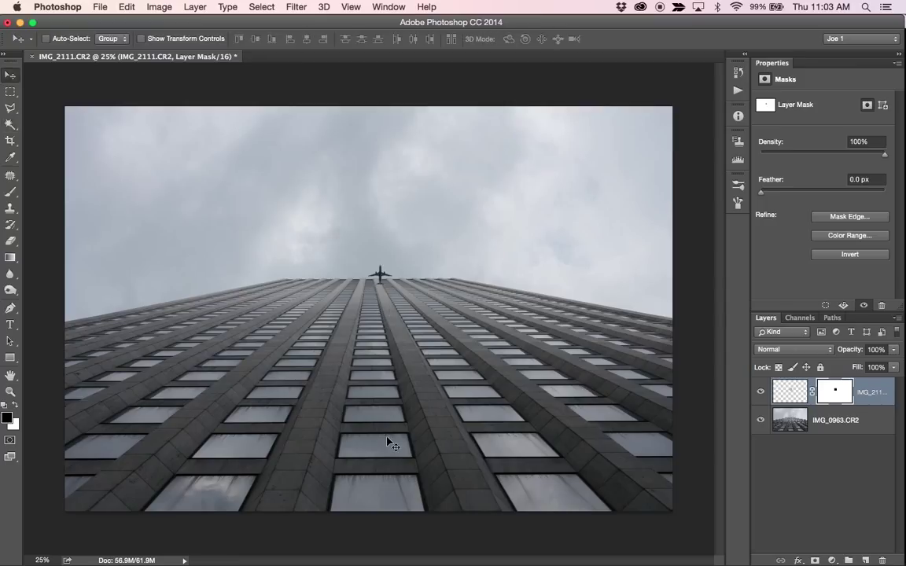
pyautogui.hotkey('shift', 'Up')
pyautogui.hotkey('shift', 'Up')
pyautogui.hotkey('shift', 'Up')
pyautogui.hotkey('shift', 'Up')
pyautogui.hotkey('shift', 'Up')
pyautogui.hotkey('shift', 'Up')
pyautogui.hotkey('shift', 'Up')
pyautogui.hotkey('shift', 'Up')
pyautogui.hotkey('shift', 'Left')
pyautogui.hotkey('shift', 'Left')
pyautogui.hotkey('shift', 'Left')
pyautogui.hotkey('shift', 'Left')
pyautogui.hotkey('shift', 'Up')
pyautogui.hotkey('shift', 'Up')
pyautogui.hotkey('shift', 'Up')
pyautogui.hotkey('shift', 'Up')
pyautogui.hotkey('shift', 'Left')
pyautogui.hotkey('shift', 'Left')
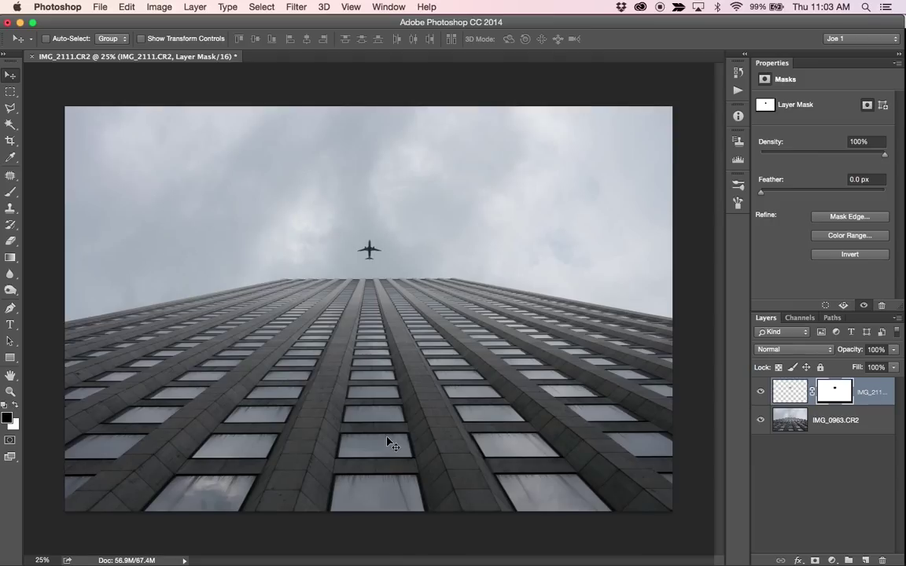
pyautogui.press('super+t')
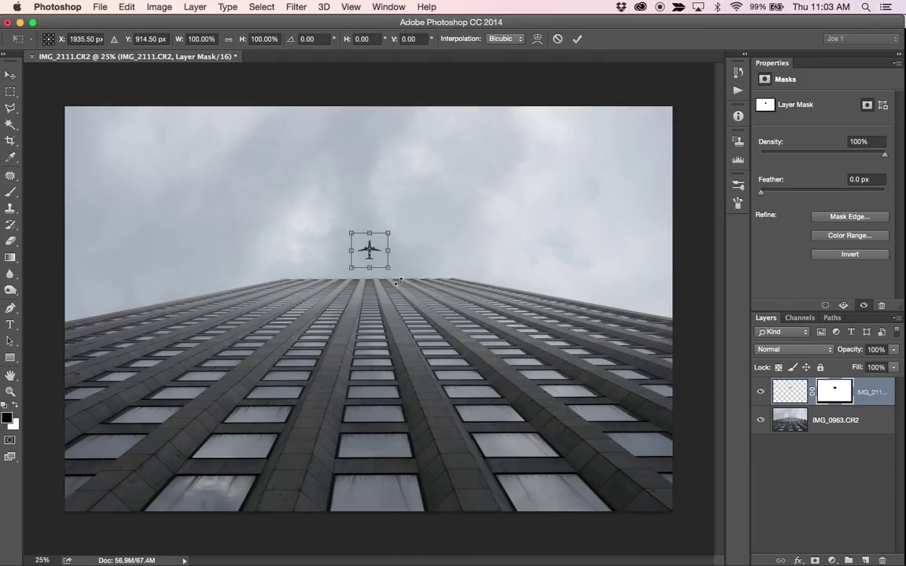
pyautogui.moveTo(399, 281); pyautogui.dragTo(425, 251)
pyautogui.press('Return')
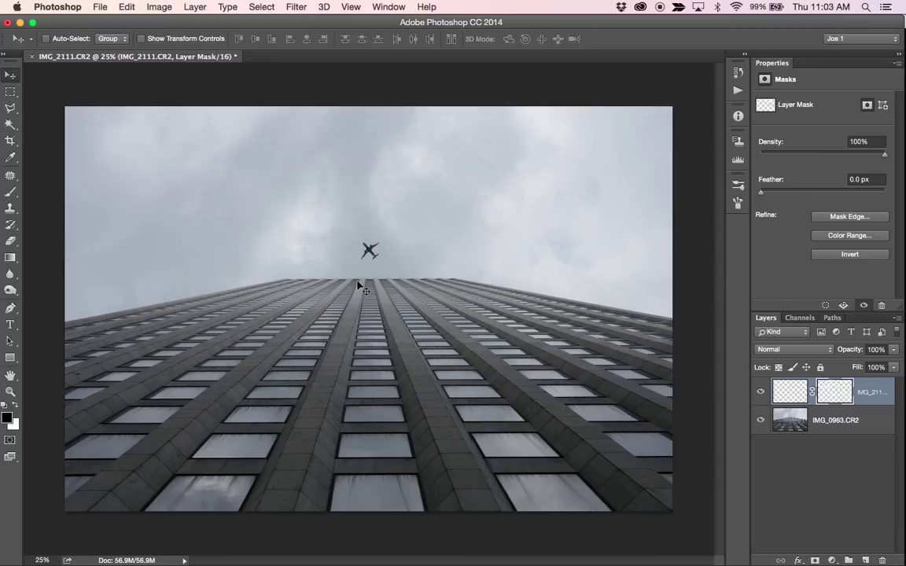
# Duplicate the IMG_0963.CR2 building layer and flip the copy vertically
pyautogui.click(838, 426)
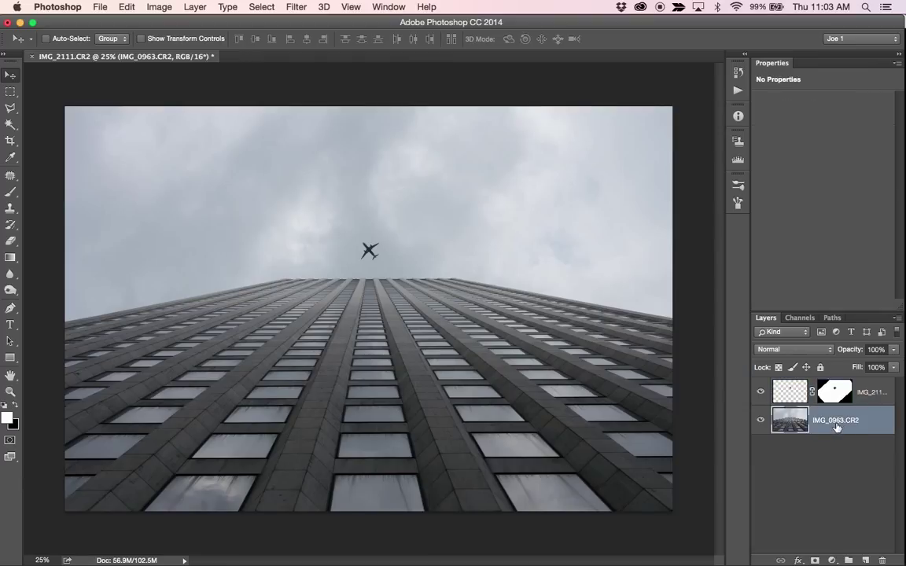
pyautogui.moveTo(838, 427); pyautogui.dragTo(864, 559)
pyautogui.press('super+z')
pyautogui.press('super+z')
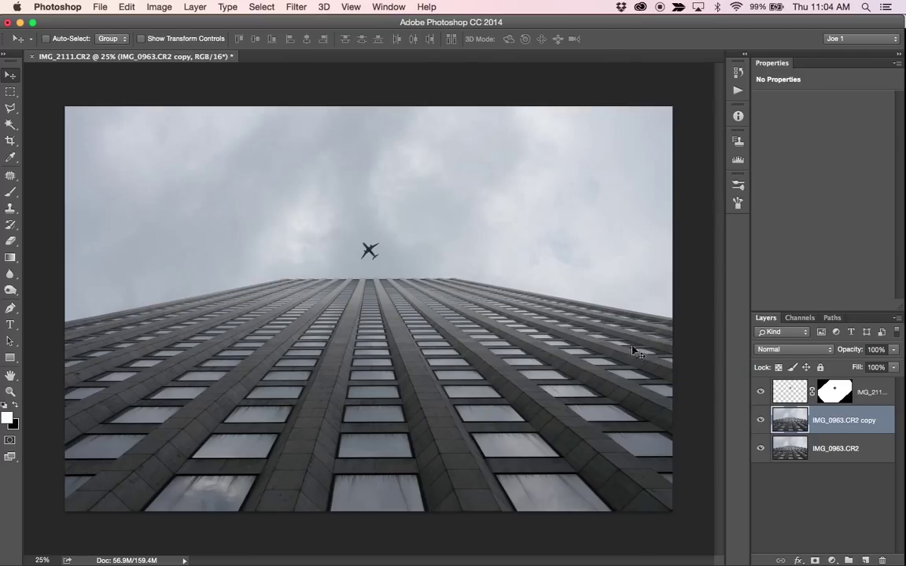
pyautogui.press('super+minus')
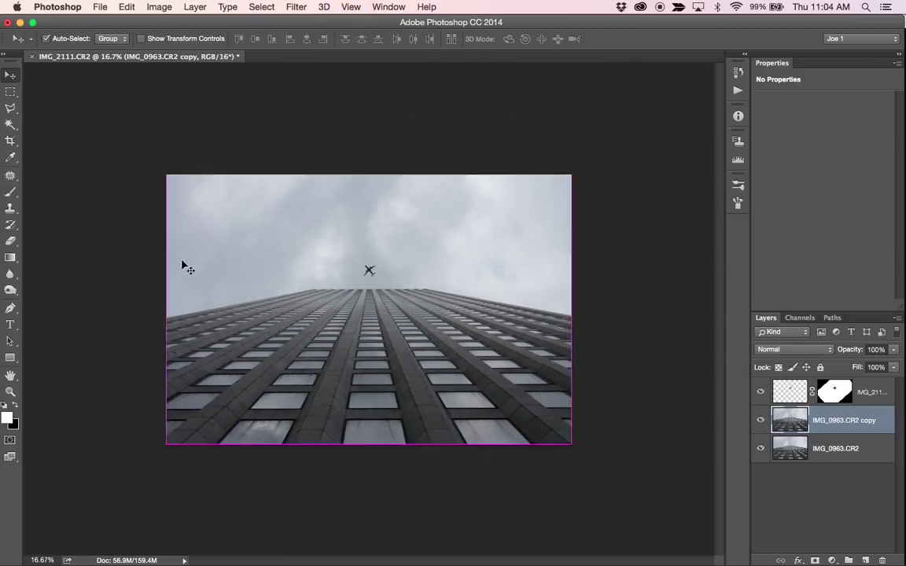
pyautogui.press('super+t')
pyautogui.rightClick(442, 330)
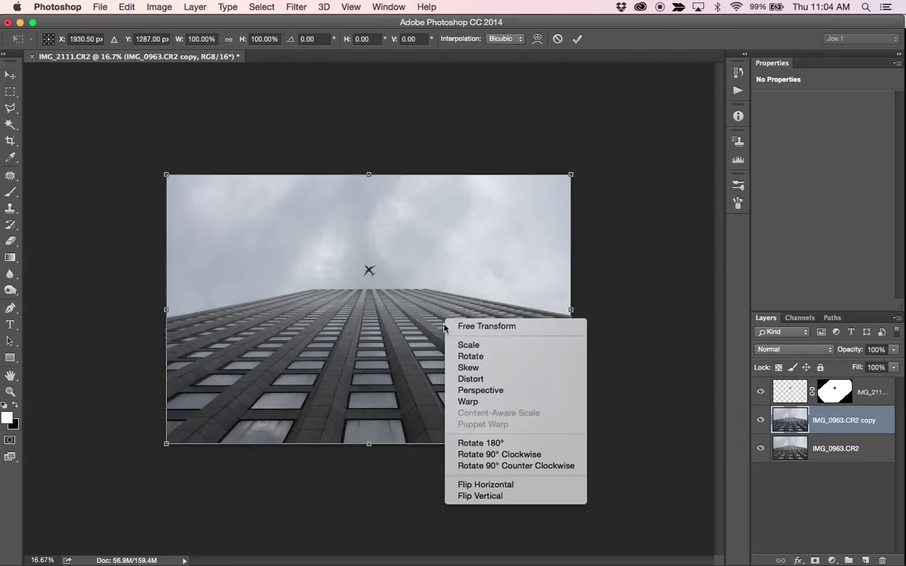
pyautogui.click(486, 507)
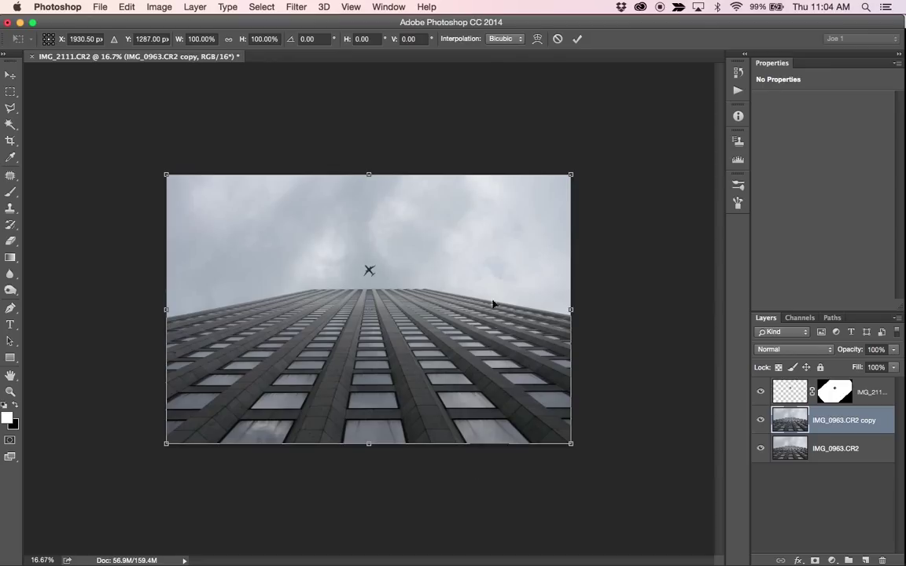
pyautogui.rightClick(463, 256)
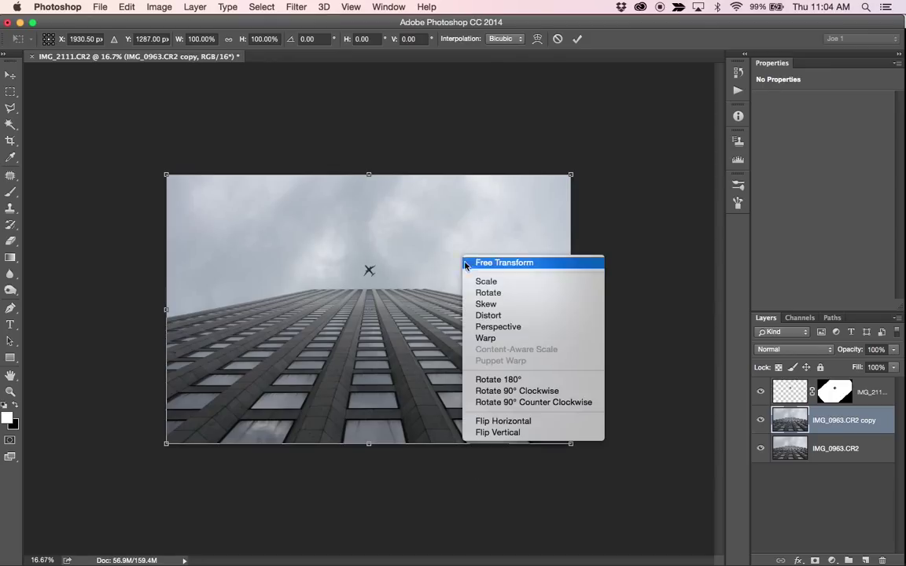
pyautogui.click(499, 433)
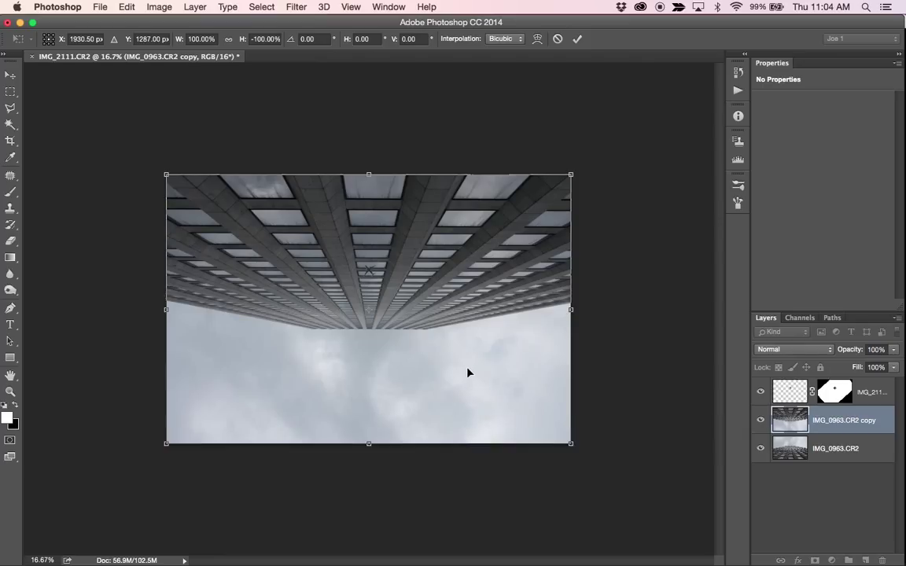
pyautogui.press('Return')
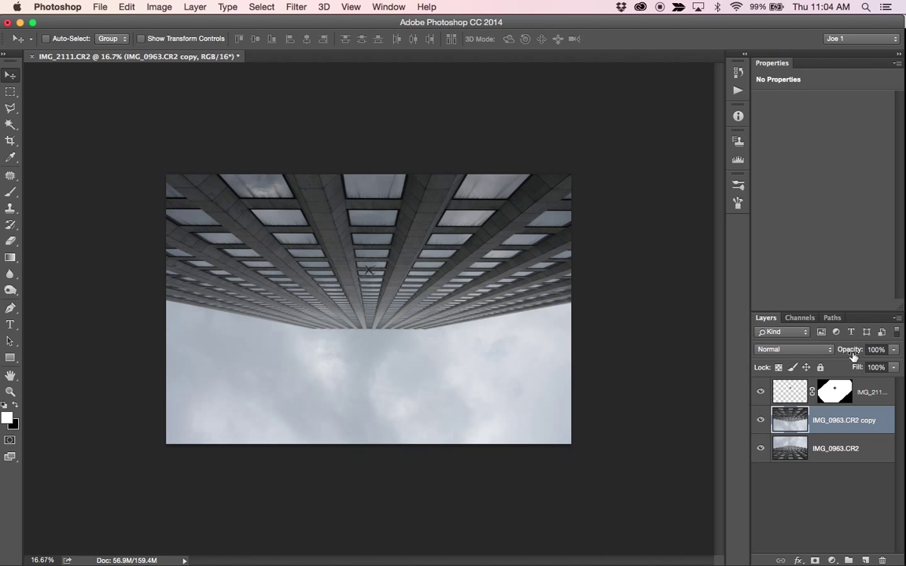
# Move the flipped copy up to the top of the frame and restore its opacity to 100%
pyautogui.moveTo(853, 356); pyautogui.dragTo(847, 356)
pyautogui.moveTo(427, 400); pyautogui.dragTo(457, 324)
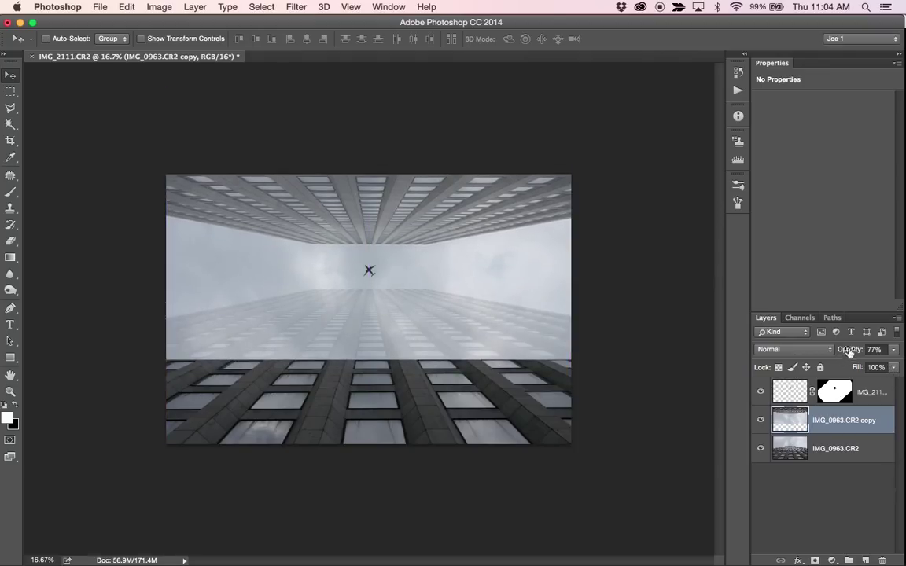
pyautogui.press('0')
pyautogui.click(796, 390)
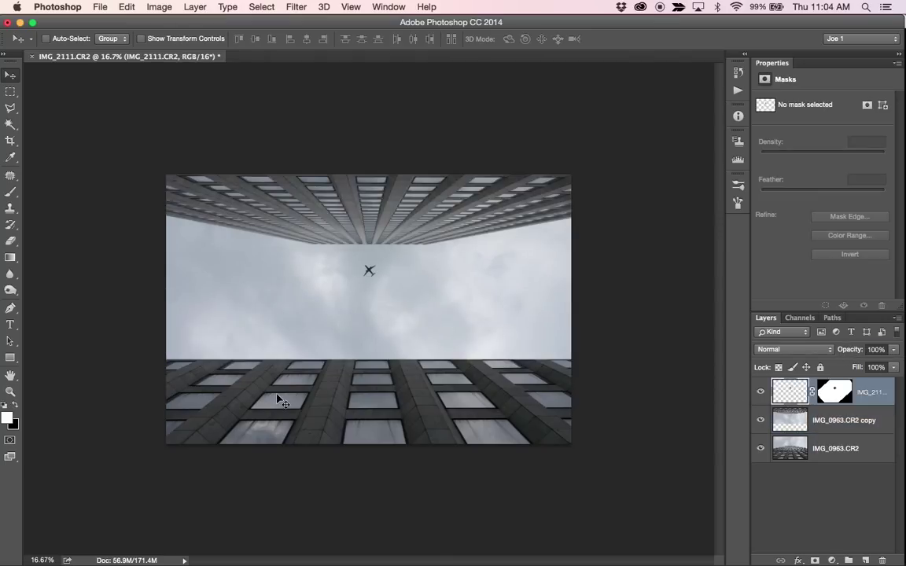
pyautogui.click(832, 425)
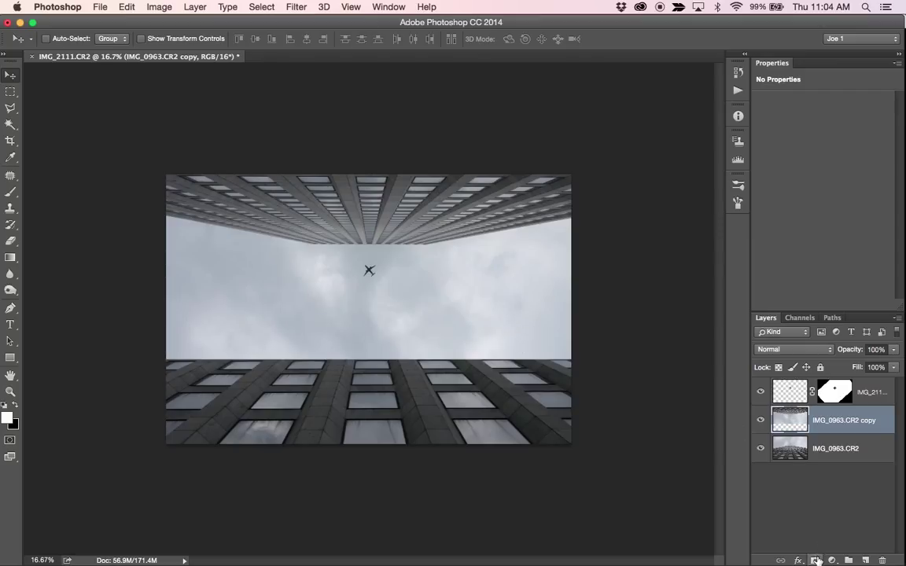
# Mask the flipped copy and paint black at 49% flow over its sky to reveal the lower building
pyautogui.click(815, 560)
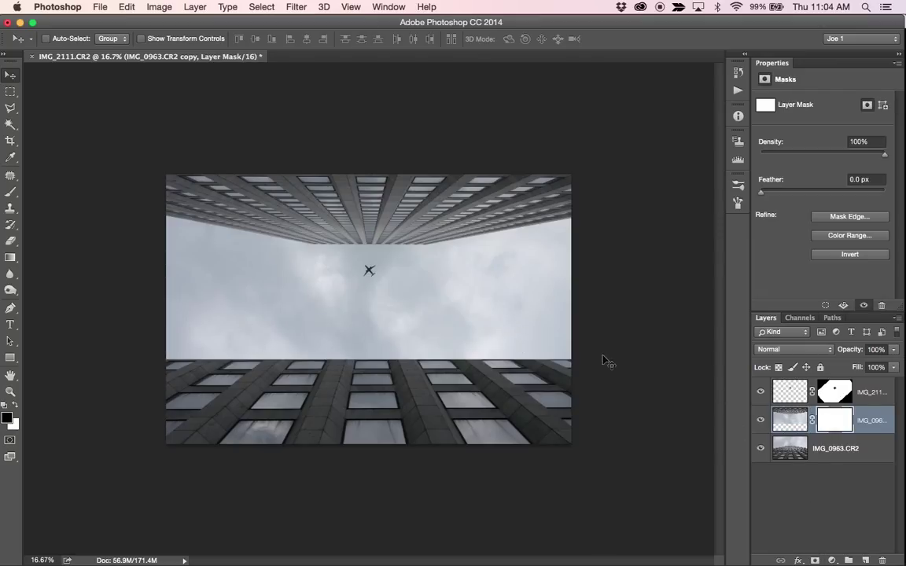
pyautogui.press('b')
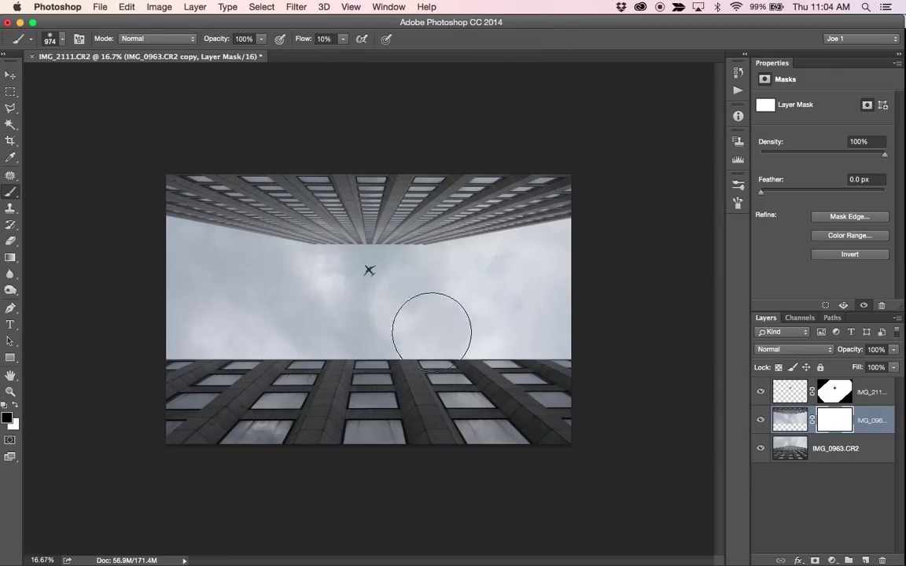
pyautogui.moveTo(301, 42)
pyautogui.mouseDown()
pyautogui.moveTo(283, 41)
pyautogui.moveTo(307, 43)
pyautogui.mouseUp()
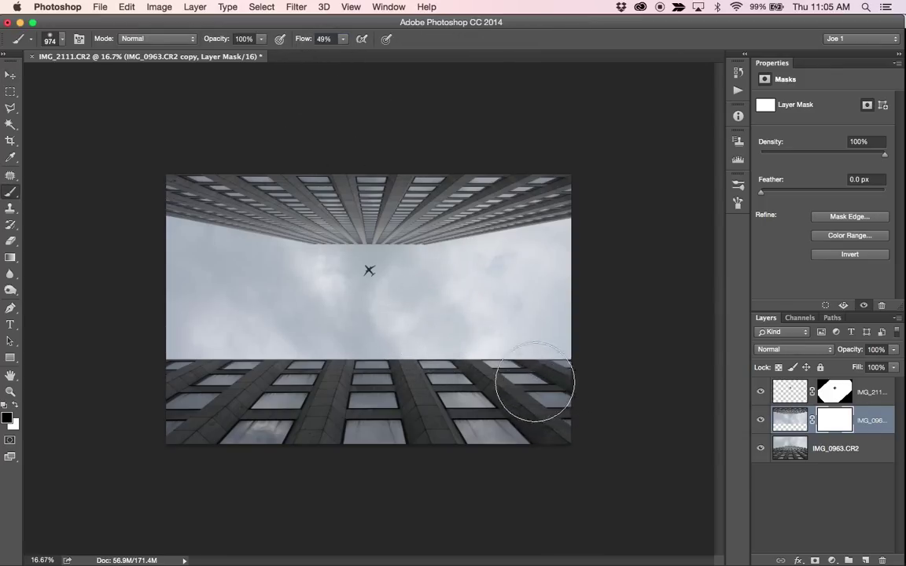
pyautogui.moveTo(535, 385); pyautogui.dragTo(505, 374)
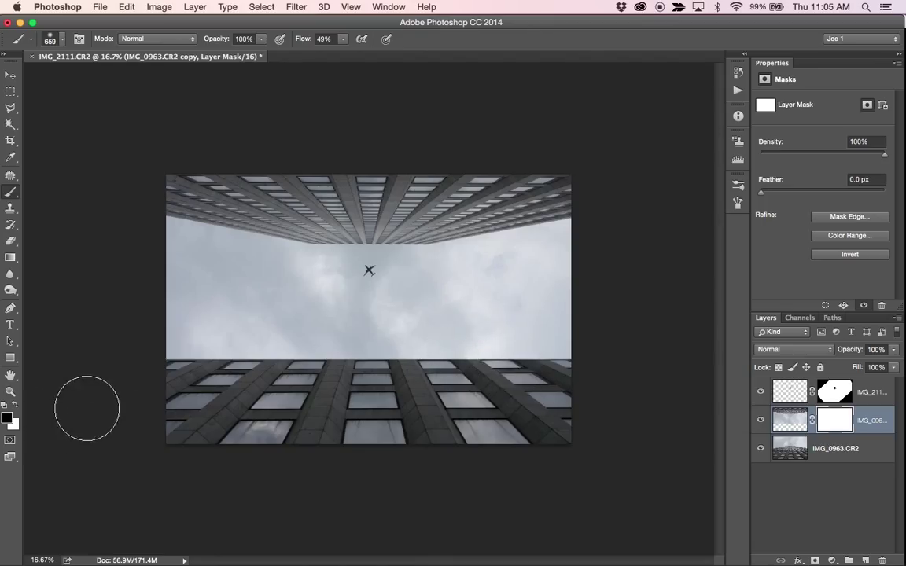
pyautogui.moveTo(485, 354)
pyautogui.mouseDown()
pyautogui.moveTo(378, 323)
pyautogui.moveTo(472, 299)
pyautogui.moveTo(436, 320)
pyautogui.moveTo(577, 329)
pyautogui.moveTo(371, 281)
pyautogui.moveTo(268, 307)
pyautogui.moveTo(314, 367)
pyautogui.moveTo(228, 295)
pyautogui.moveTo(169, 331)
pyautogui.moveTo(221, 302)
pyautogui.mouseUp()
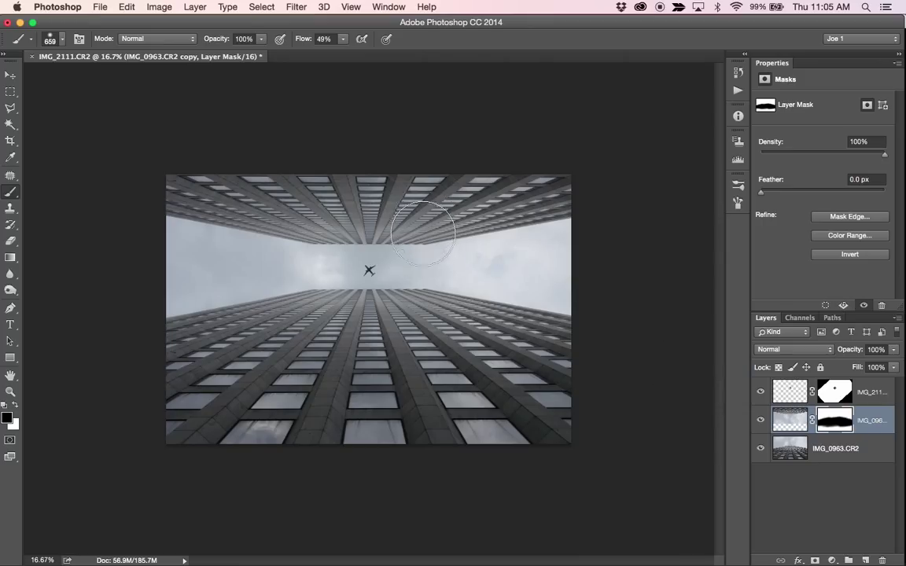
# Clear the crop ratio and extend the canvas upward with the Crop tool
pyautogui.press('c')
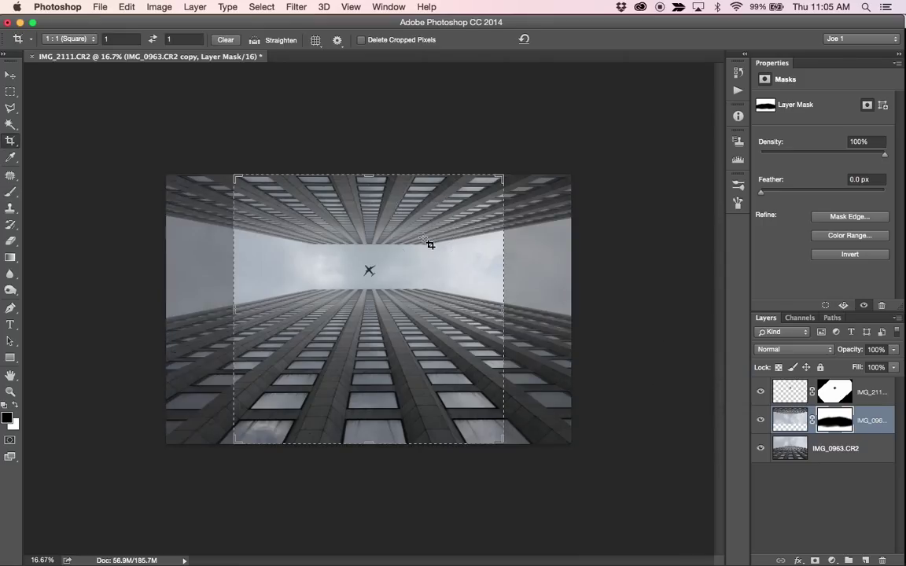
pyautogui.click(68, 40)
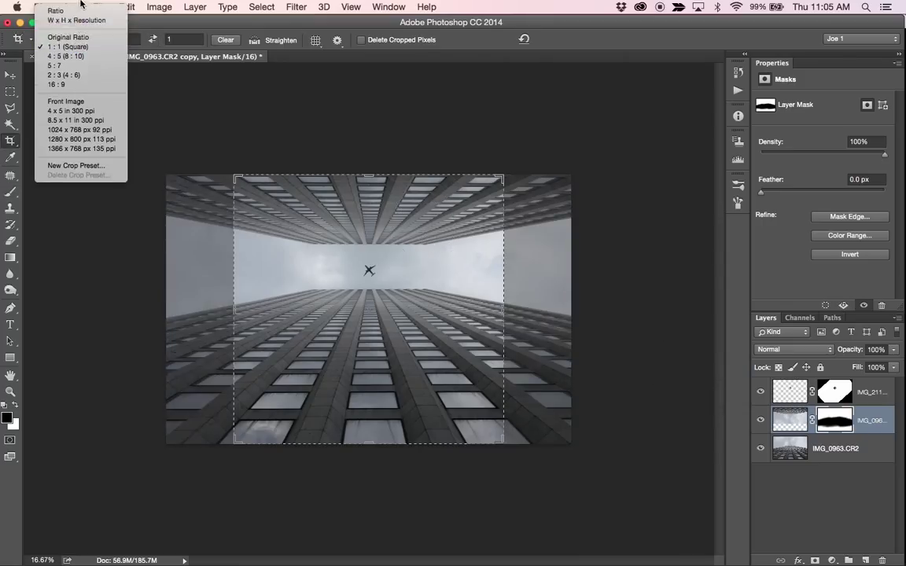
pyautogui.click(63, 11)
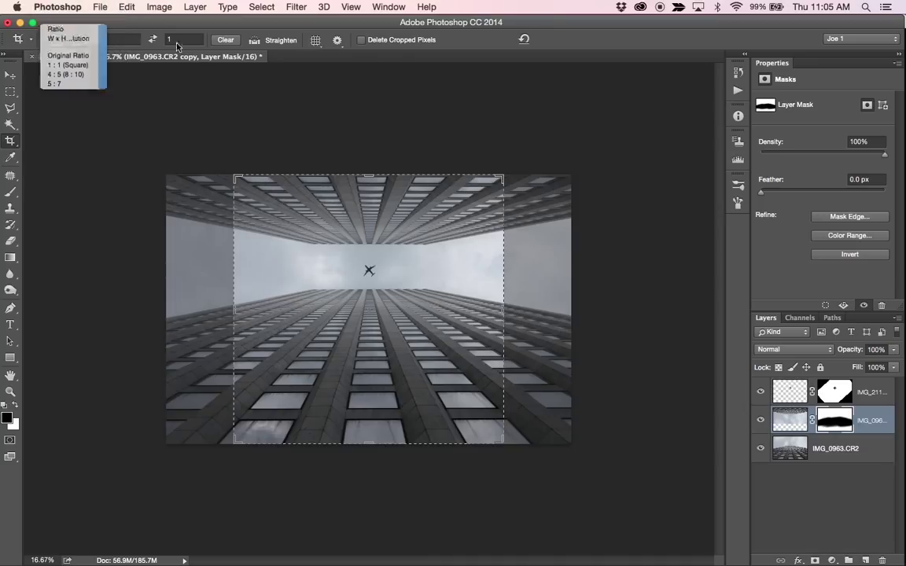
pyautogui.click(226, 40)
pyautogui.press('Escape')
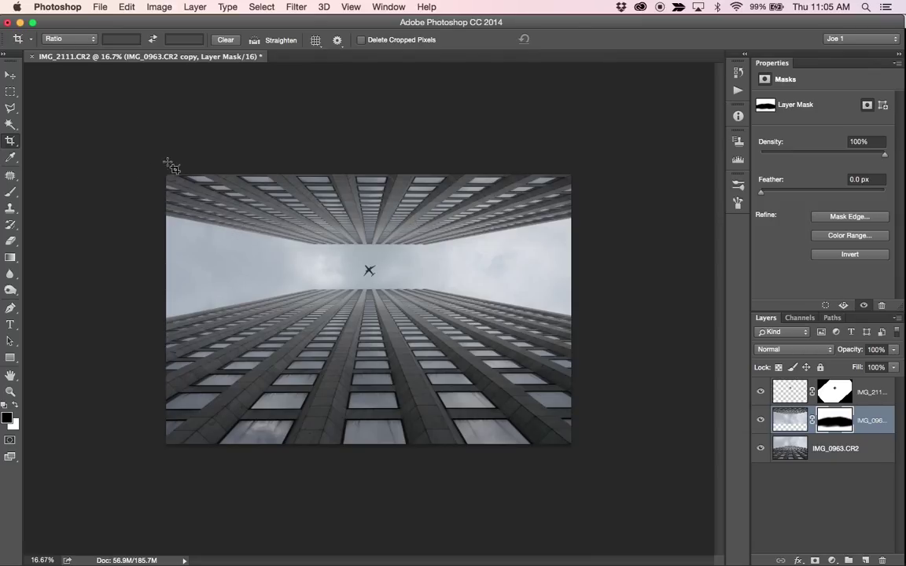
pyautogui.press('v')
pyautogui.press('c')
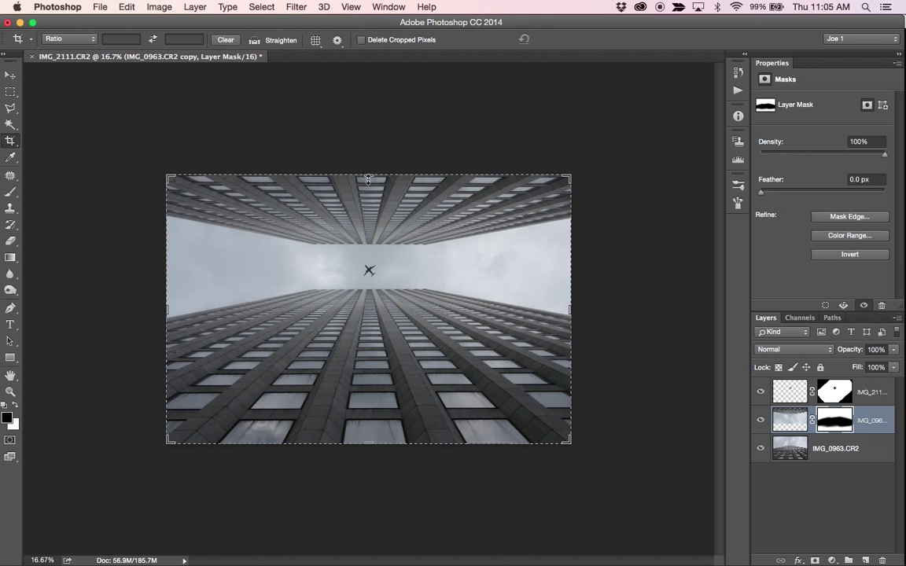
pyautogui.moveTo(367, 179); pyautogui.dragTo(370, 137)
pyautogui.press('Return')
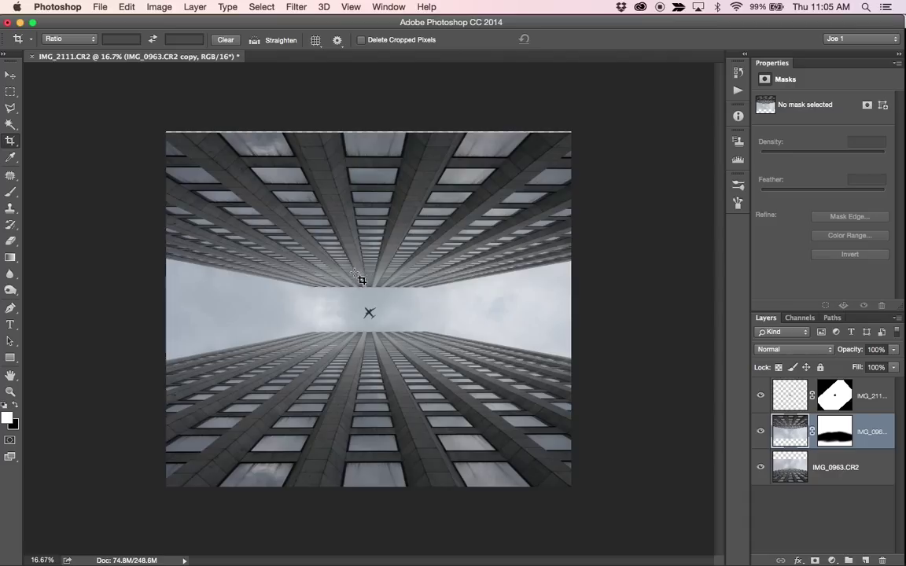
# Crop to a 1:1 square, rotating the composite about −44.8° so the buildings run diagonally
pyautogui.press('v')
pyautogui.press('c')
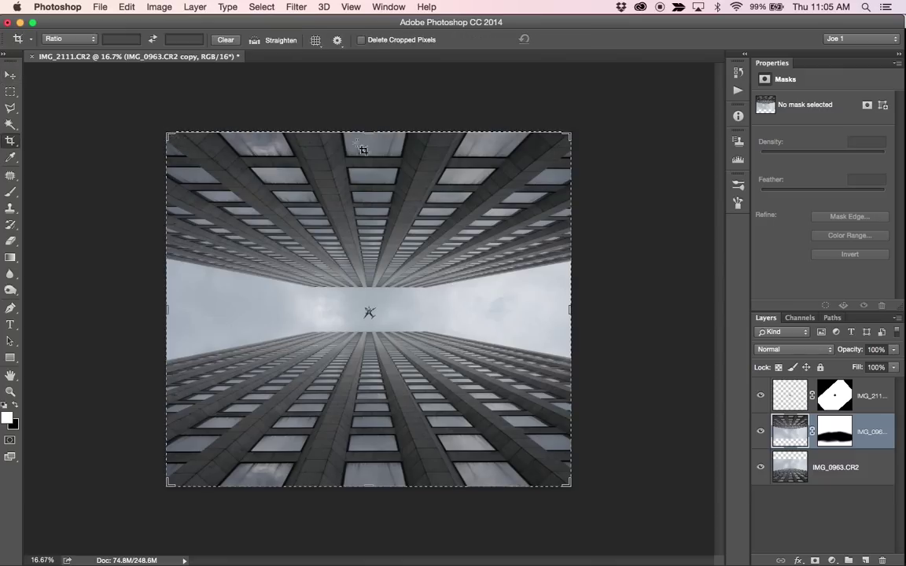
pyautogui.click(88, 39)
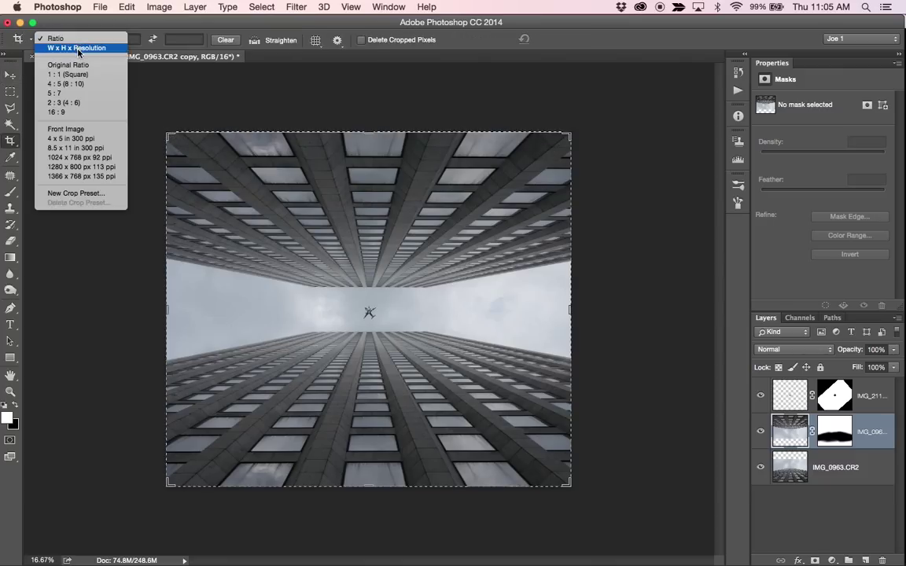
pyautogui.click(75, 76)
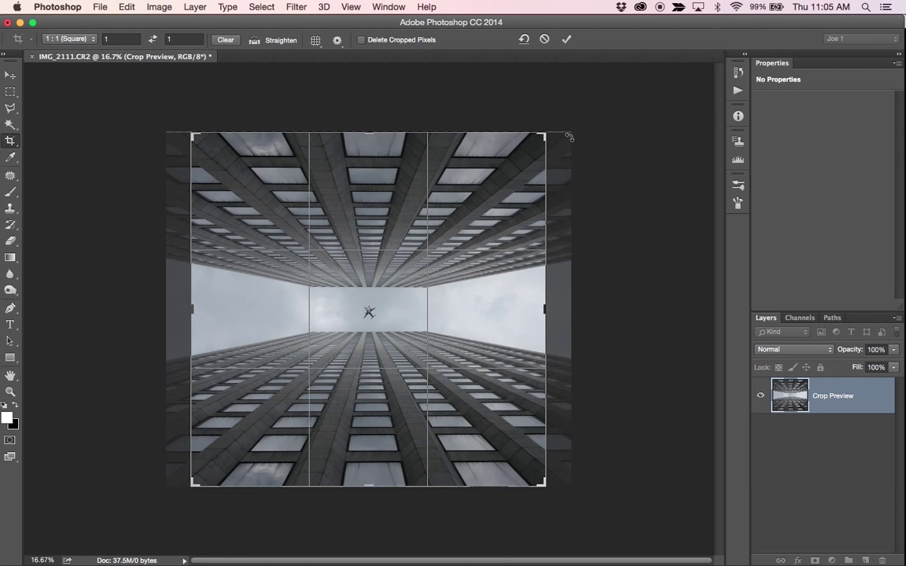
pyautogui.moveTo(569, 137); pyautogui.dragTo(399, 6)
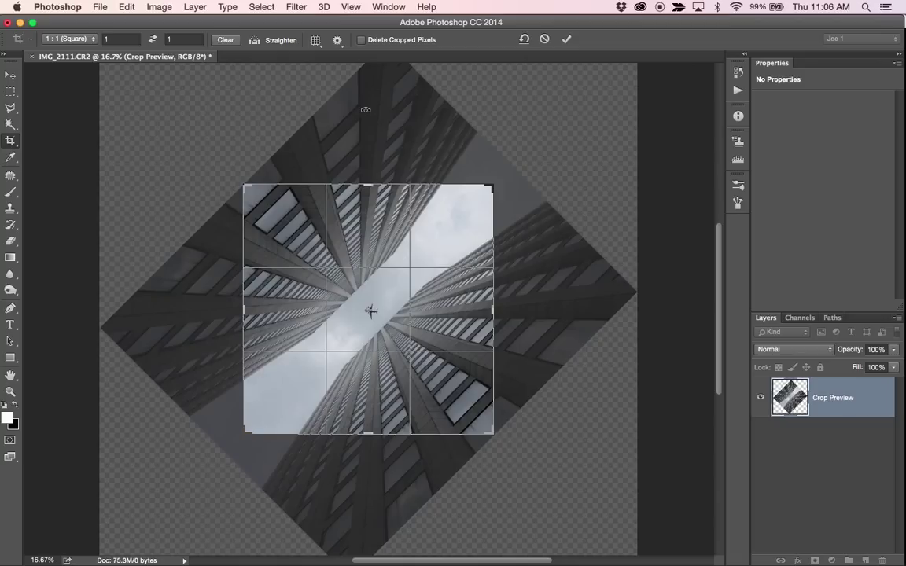
pyautogui.press('Return')
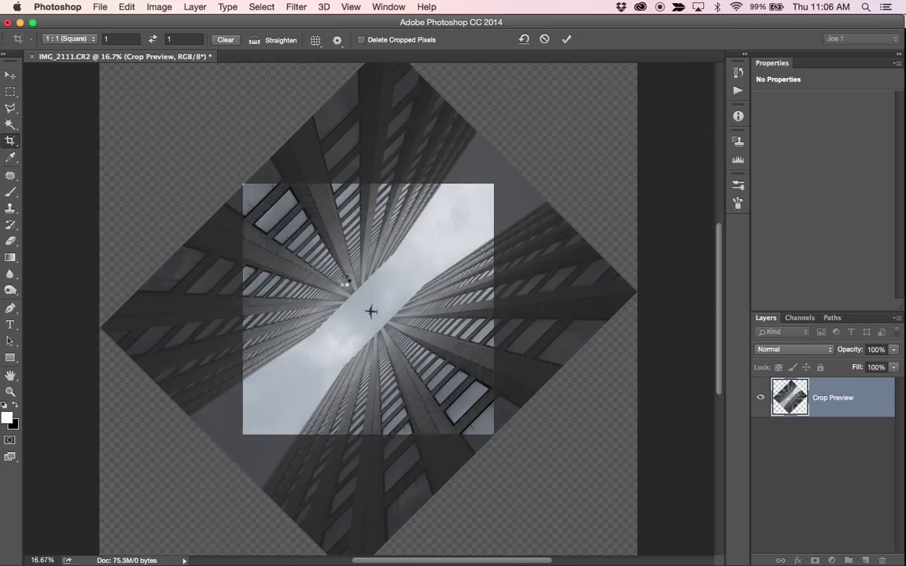
# Commit the rotated crop and nudge the top airplane layer slightly lower
pyautogui.press('Return')
pyautogui.press('v')
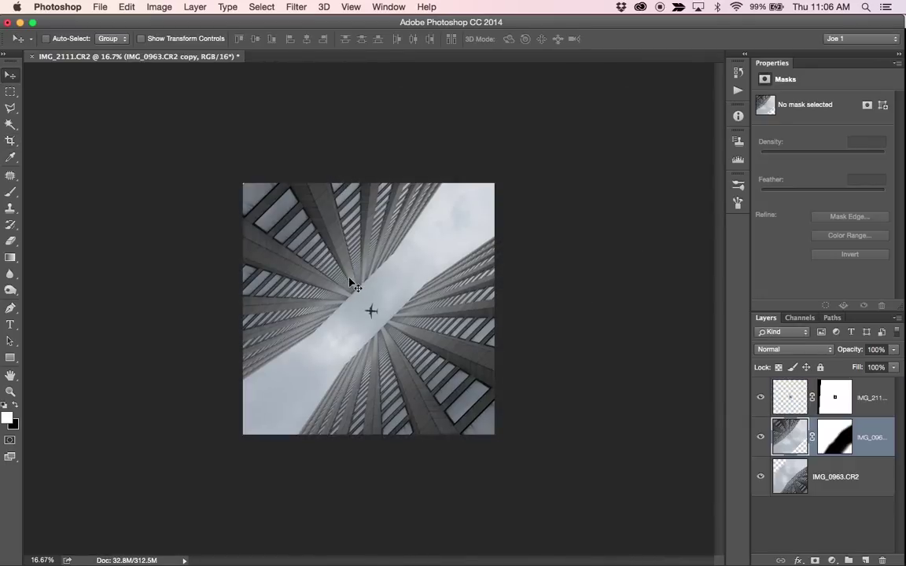
pyautogui.click(871, 407)
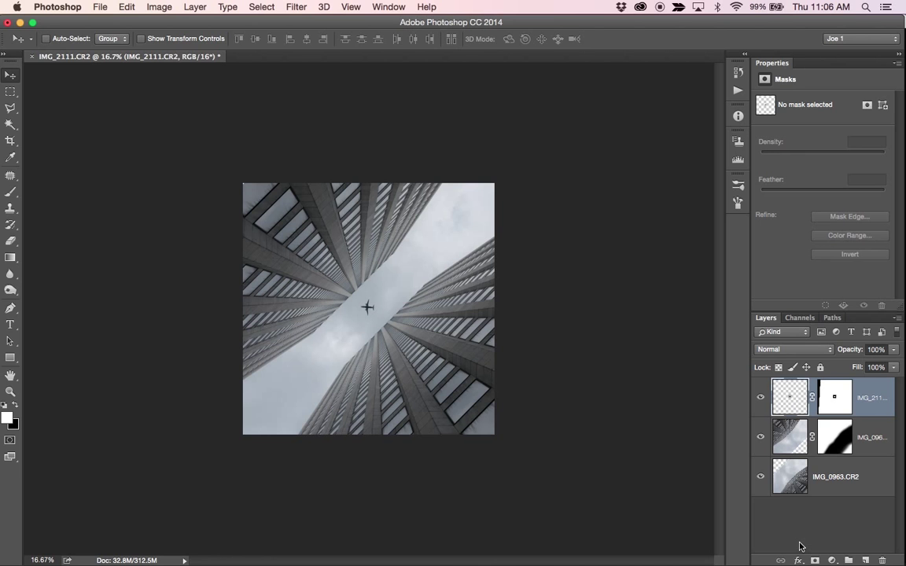
pyautogui.press('super+plus')
pyautogui.press('Down')
pyautogui.press('Down')
pyautogui.press('Down')
pyautogui.press('Down')
pyautogui.press('Down')
pyautogui.press('Down')
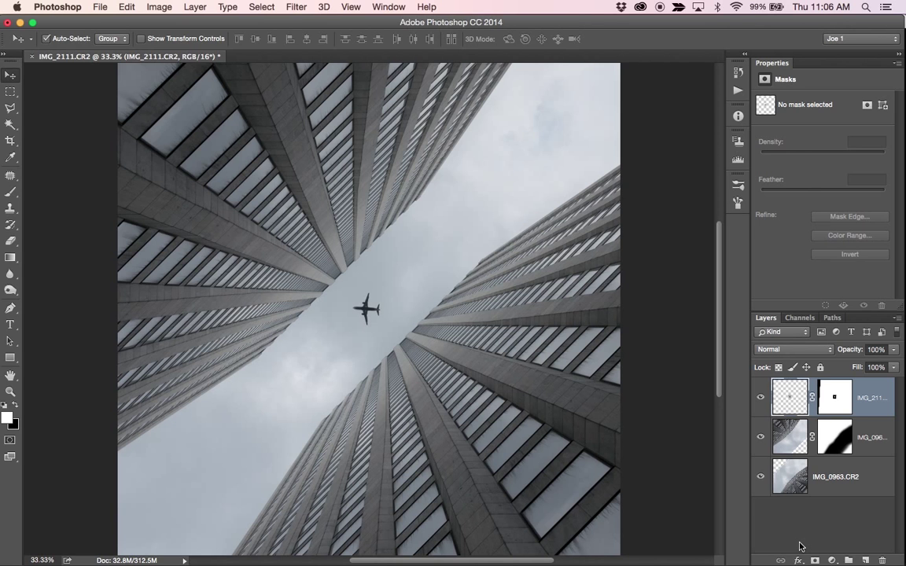
pyautogui.press('super+minus')
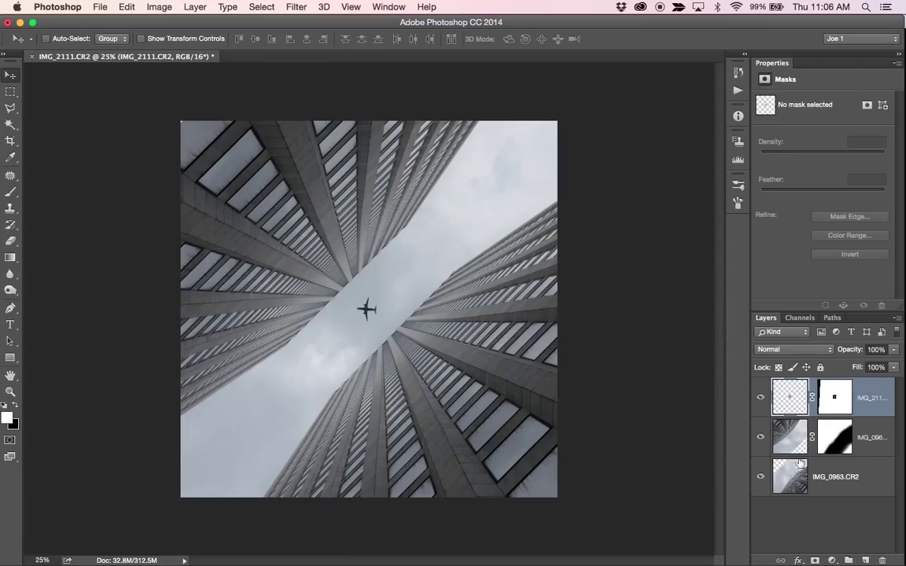
# Recrop the composite to a 1:1 square, rotating the image about 45°
pyautogui.press('c')
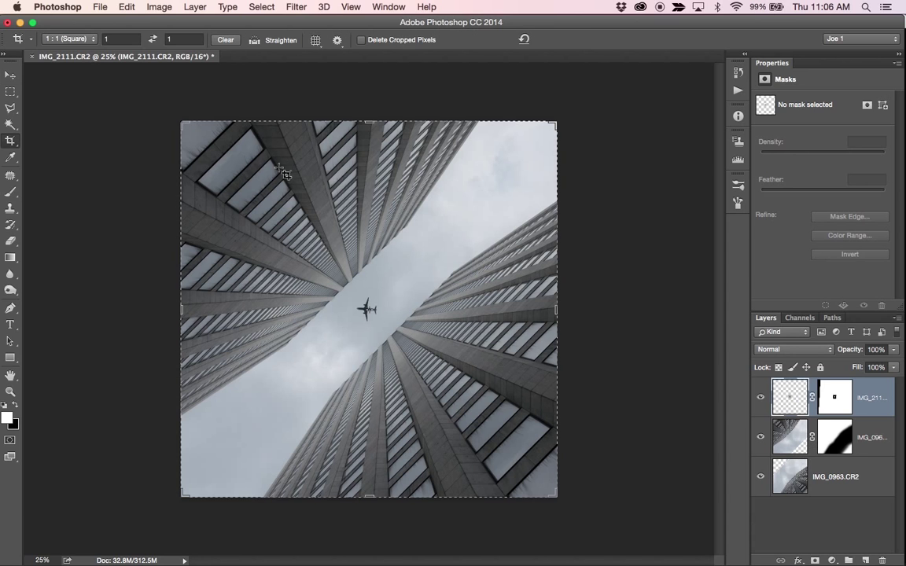
pyautogui.moveTo(160, 111); pyautogui.dragTo(180, 123)
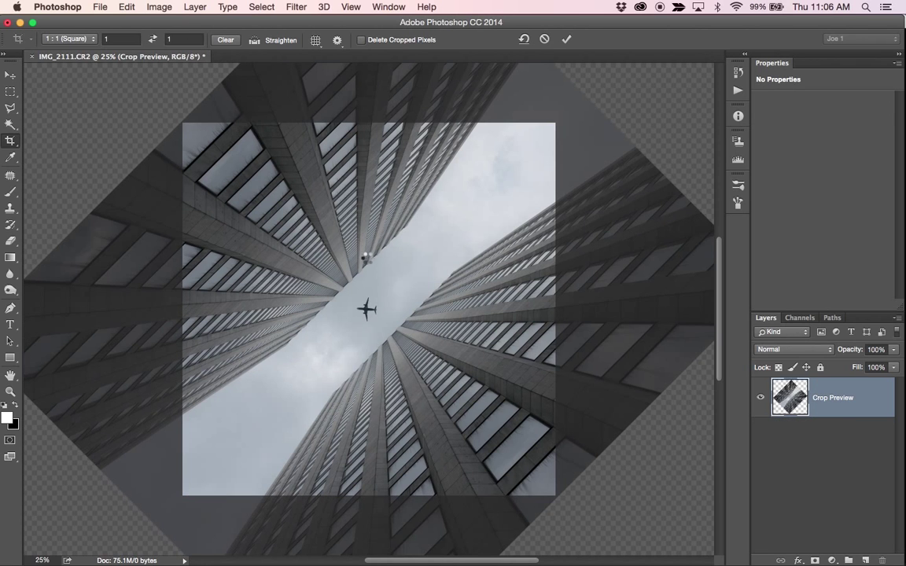
pyautogui.press('Return')
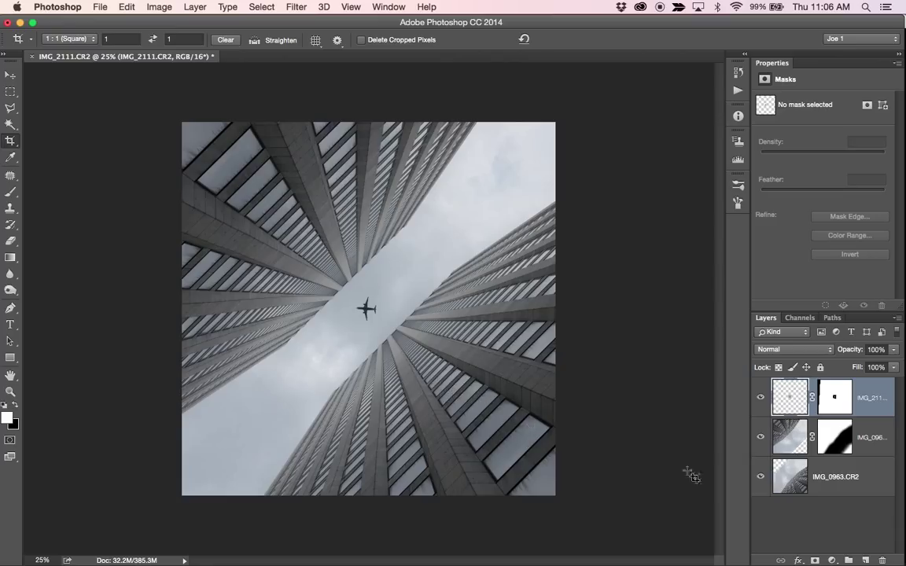
# Add a Hue/Saturation adjustment layer and raise the Blues saturation to +73
pyautogui.click(832, 560)
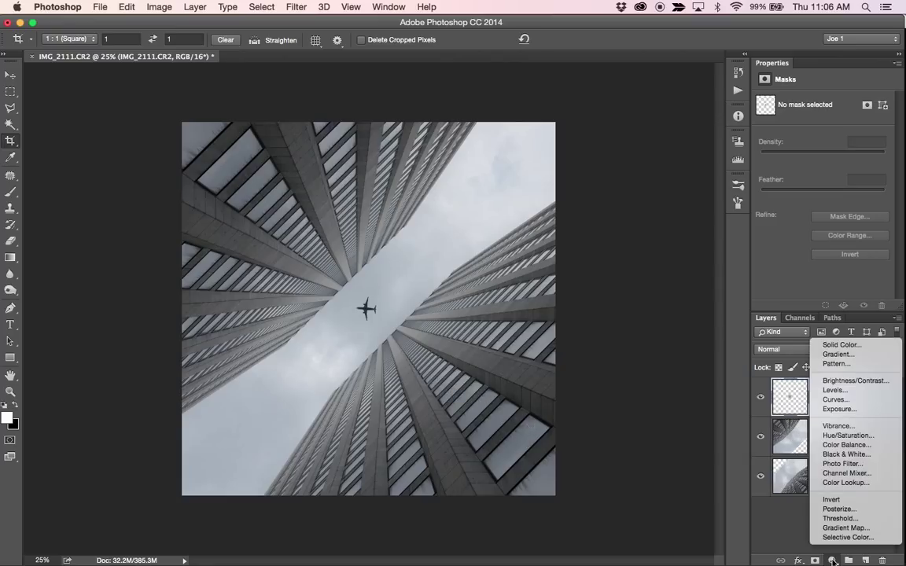
pyautogui.click(849, 436)
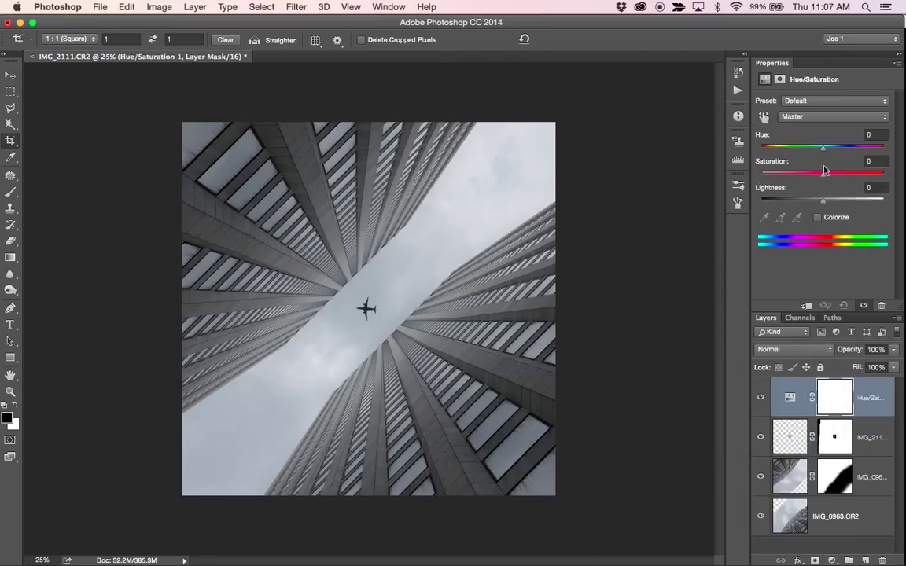
pyautogui.click(824, 120)
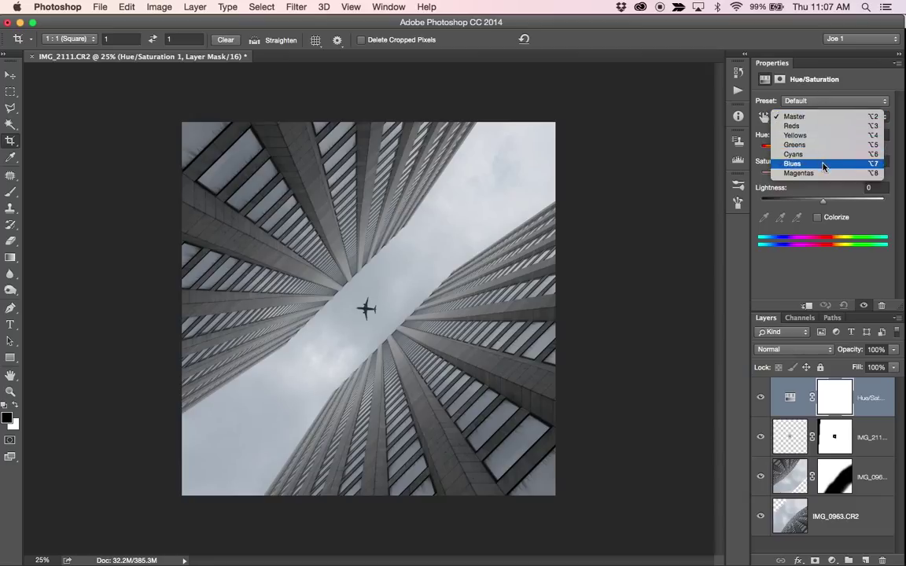
pyautogui.click(790, 165)
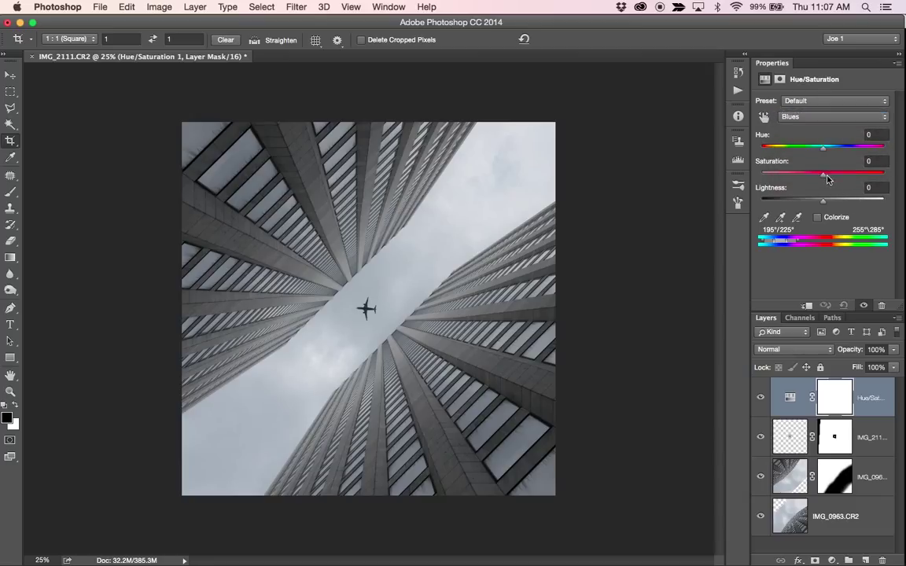
pyautogui.moveTo(827, 179); pyautogui.dragTo(869, 179)
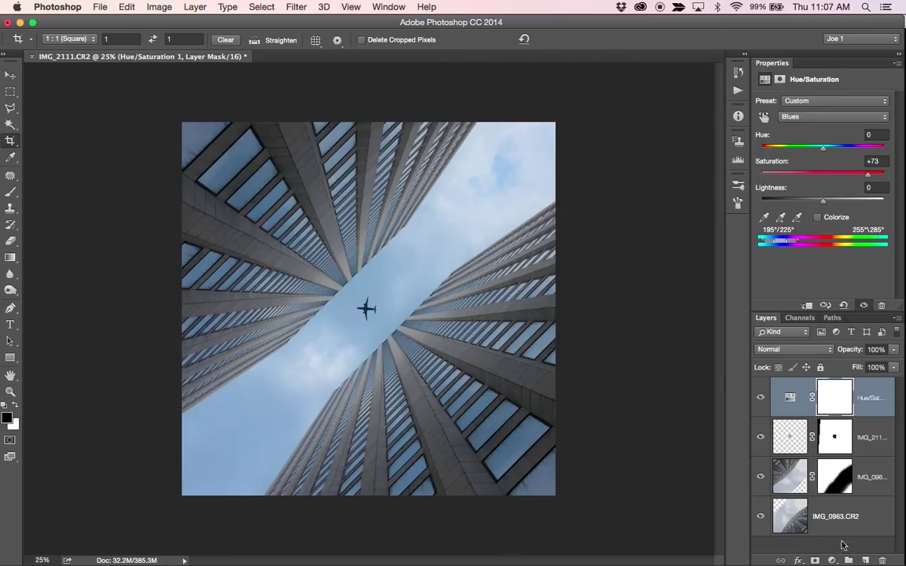
# Stamp all visible layers into a new merged Layer 1 with Cmd+Option+Shift+E
pyautogui.moveTo(904, 431)
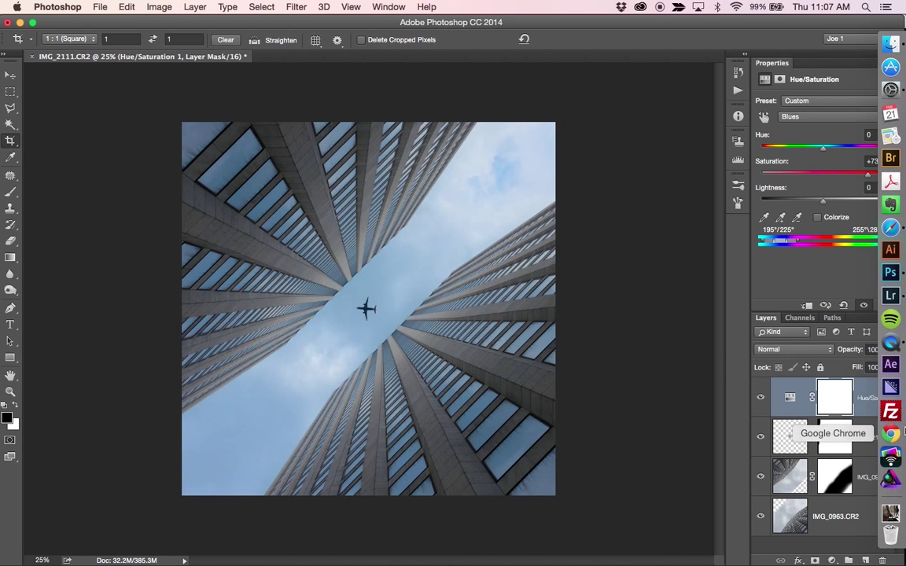
pyautogui.press('super+alt+shift+e')
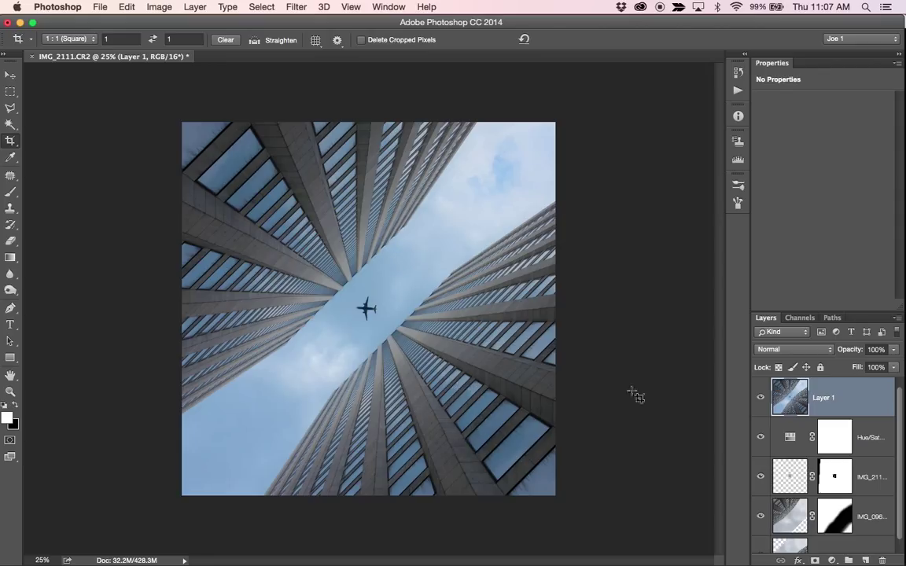
# Add Layer 2 filled with 50% gray in Overlay mode, with black as the foreground colour
pyautogui.click(865, 560)
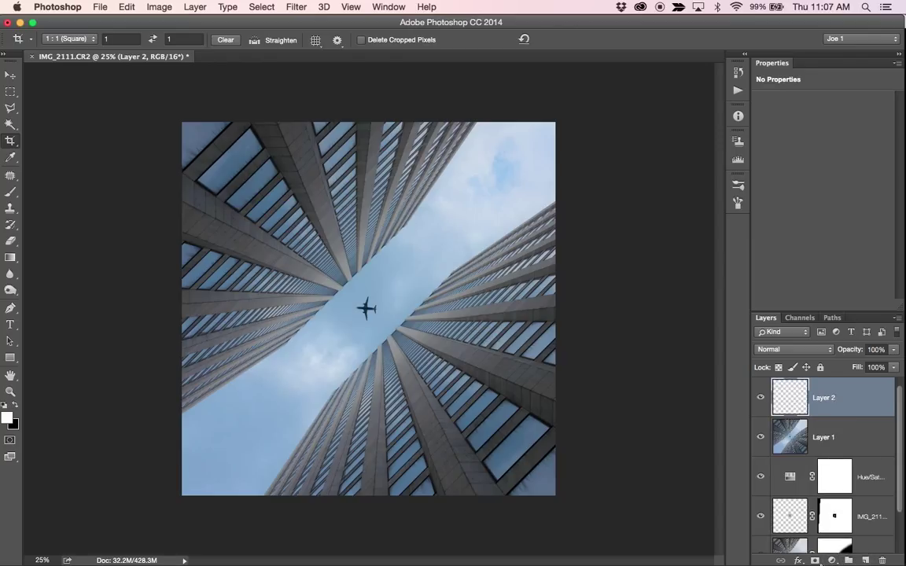
pyautogui.press('i')
pyautogui.hotkey('shift', 'BackSpace')
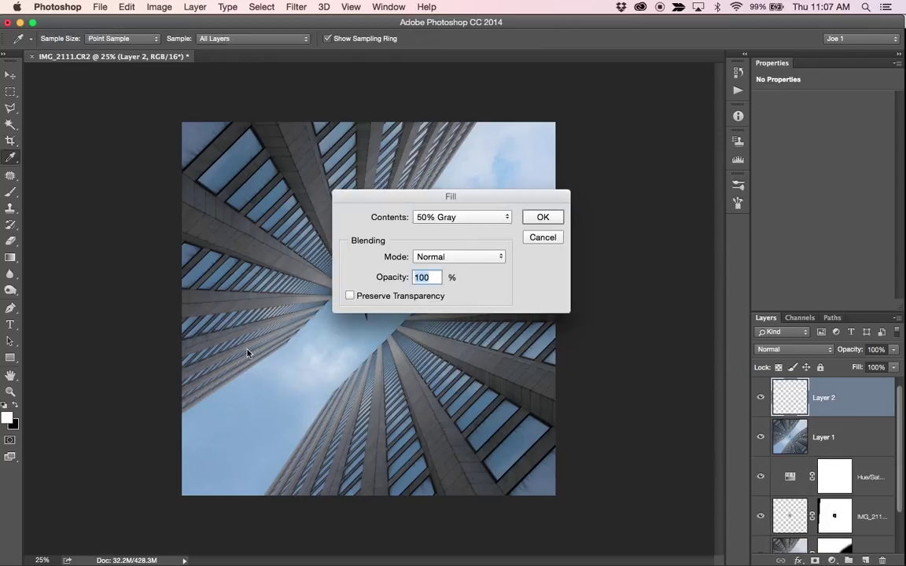
pyautogui.click(543, 218)
pyautogui.click(786, 356)
pyautogui.click(786, 486)
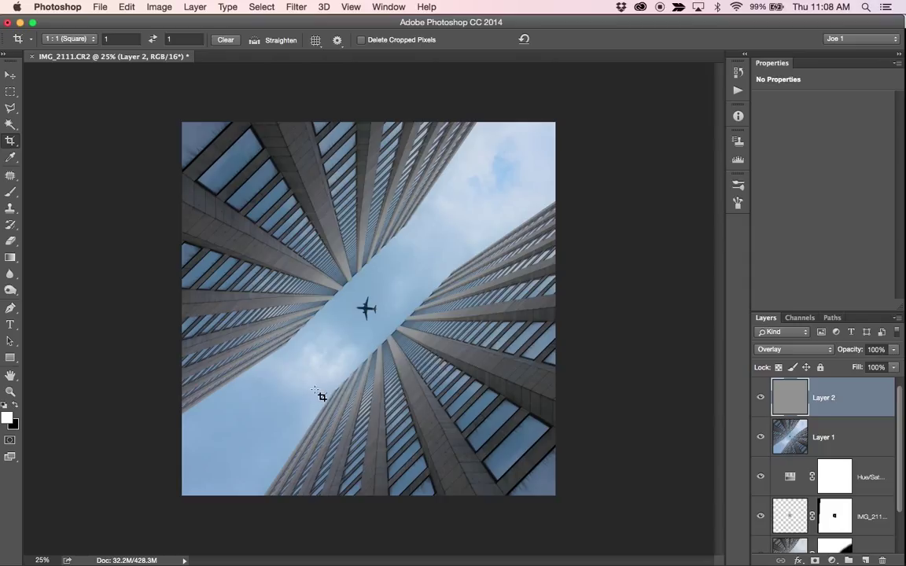
pyautogui.press('x')
# Drag black 18%-opacity gradients inward from the edges and corners of Layer 2
pyautogui.press('g')
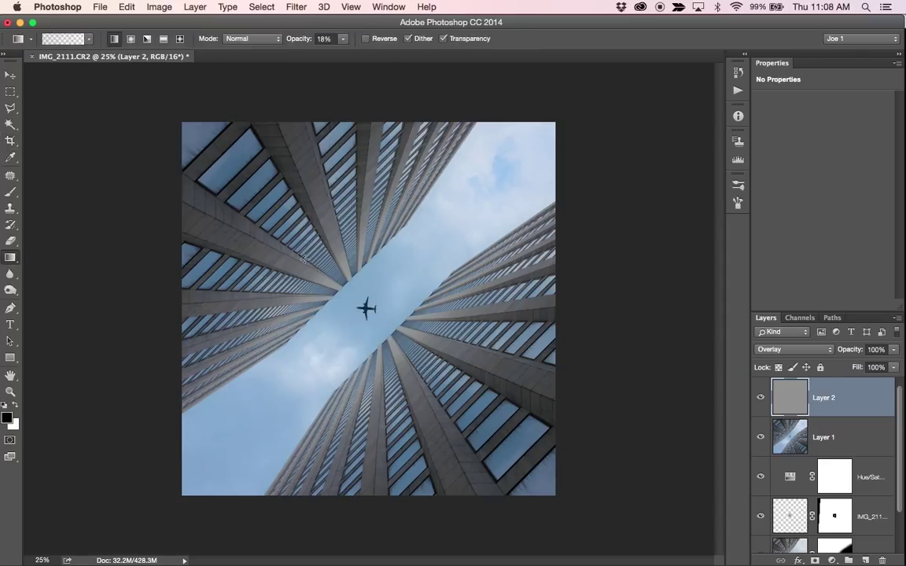
pyautogui.click(83, 39)
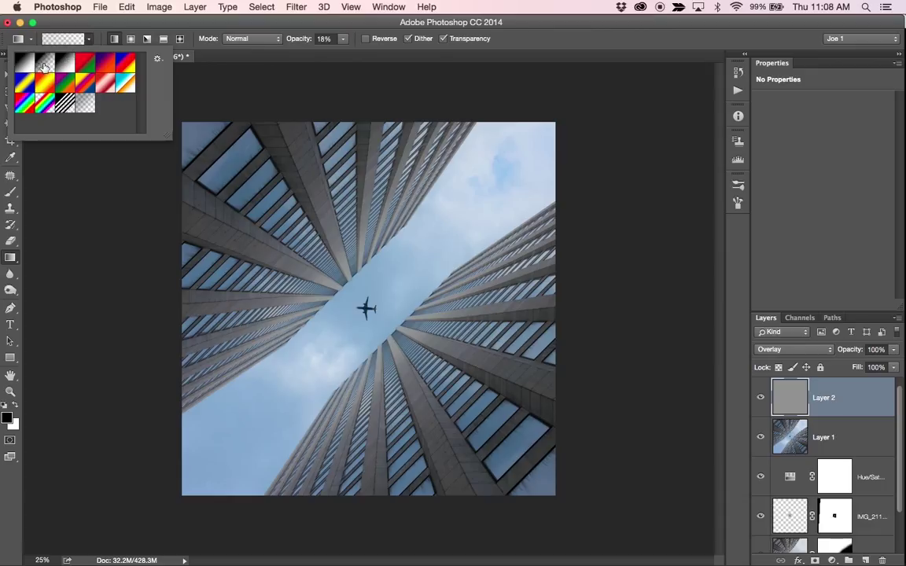
pyautogui.click(91, 43)
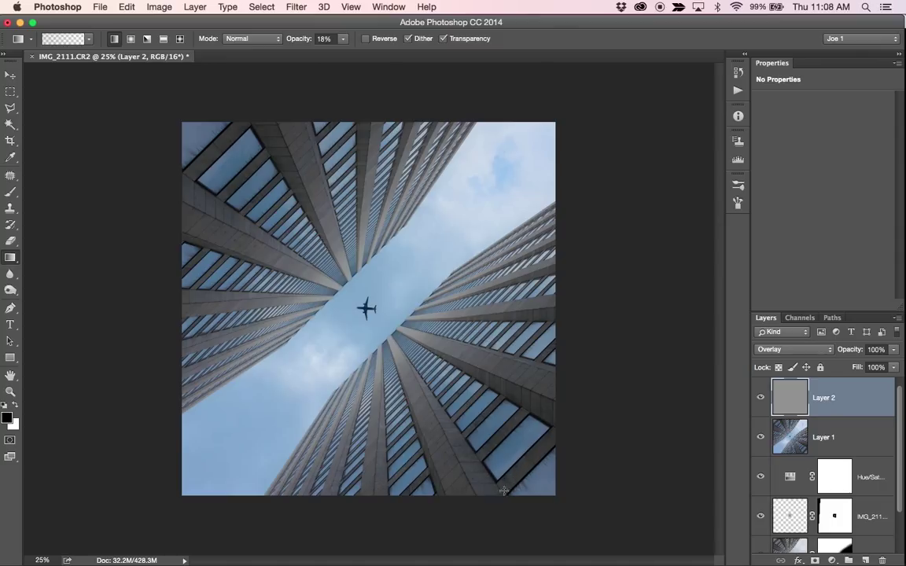
pyautogui.moveTo(453, 441); pyautogui.dragTo(349, 312)
pyautogui.moveTo(556, 304); pyautogui.dragTo(471, 319)
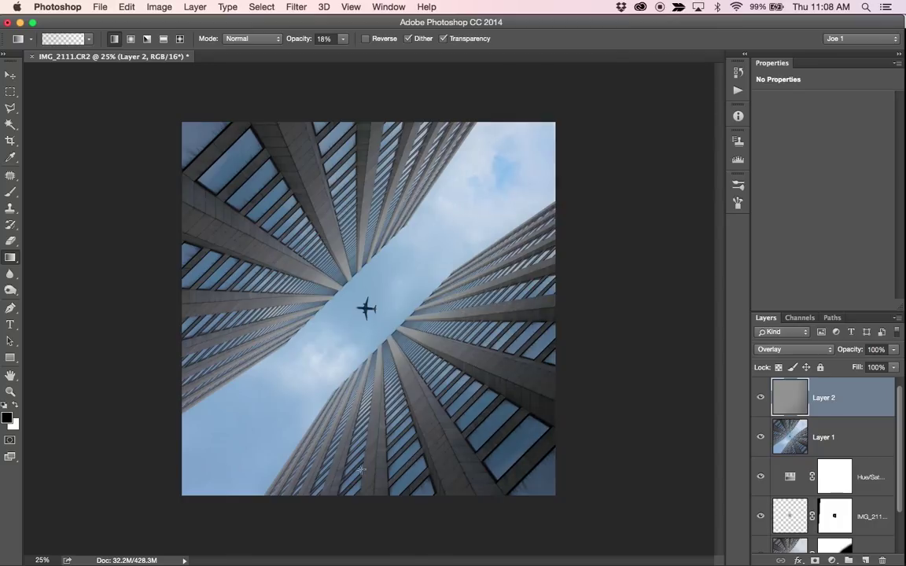
pyautogui.moveTo(359, 468); pyautogui.dragTo(366, 397)
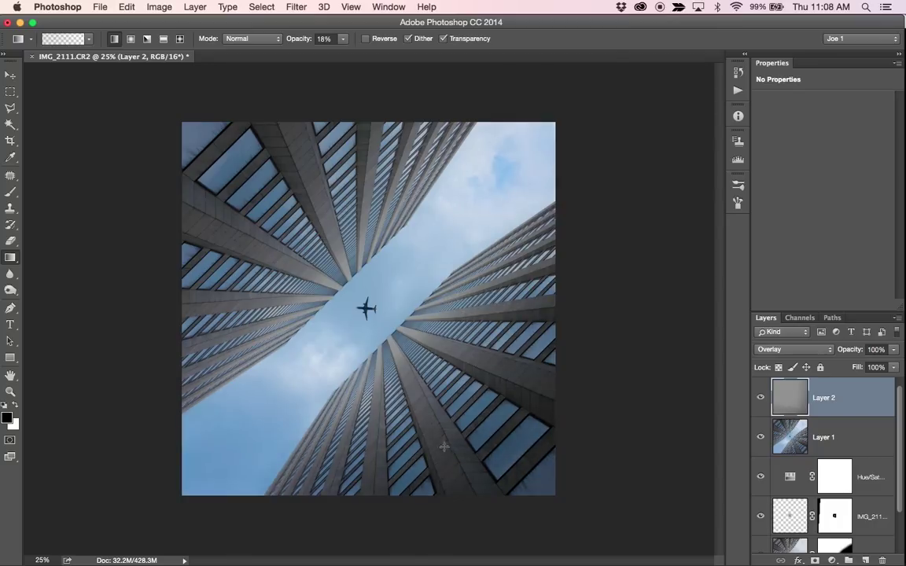
pyautogui.moveTo(456, 410); pyautogui.dragTo(393, 334)
pyautogui.moveTo(191, 137); pyautogui.dragTo(307, 180)
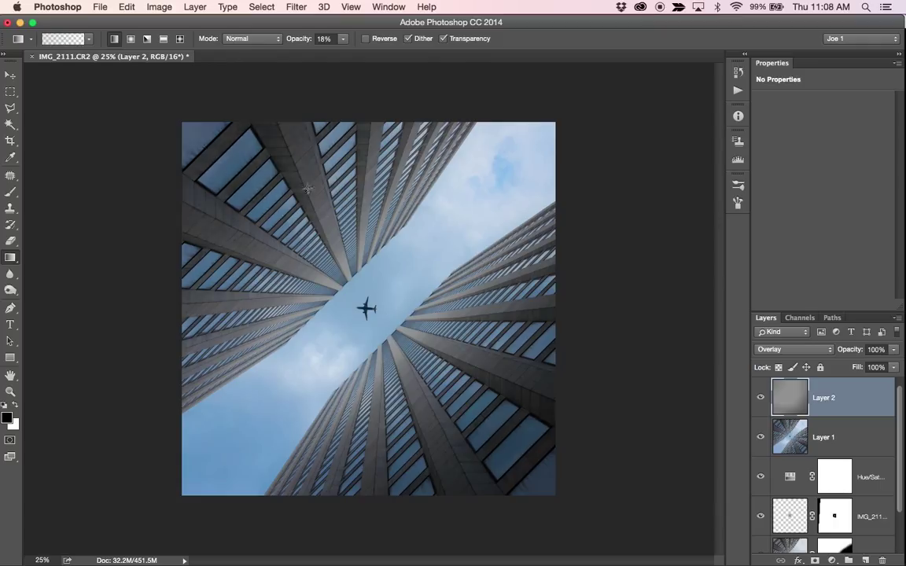
pyautogui.moveTo(349, 242); pyautogui.dragTo(349, 243)
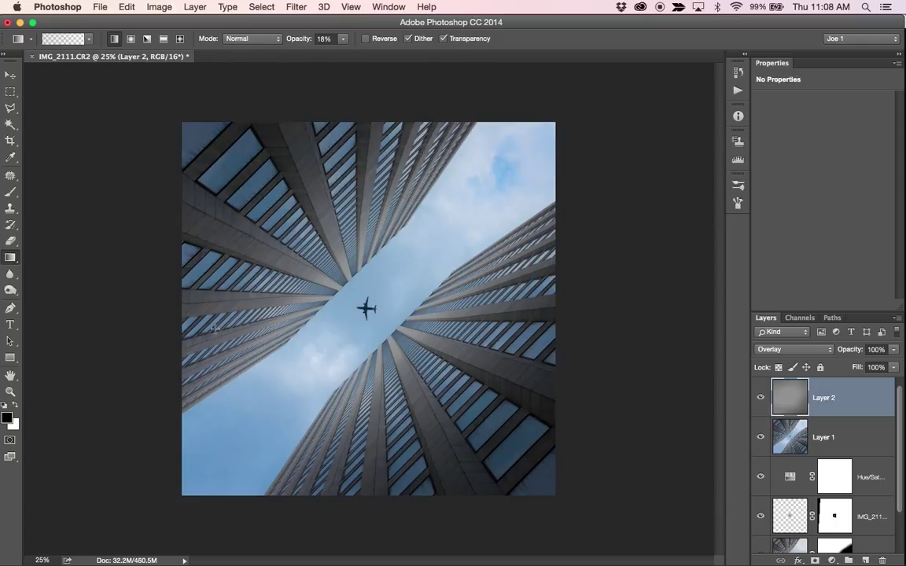
pyautogui.moveTo(306, 303); pyautogui.dragTo(309, 303)
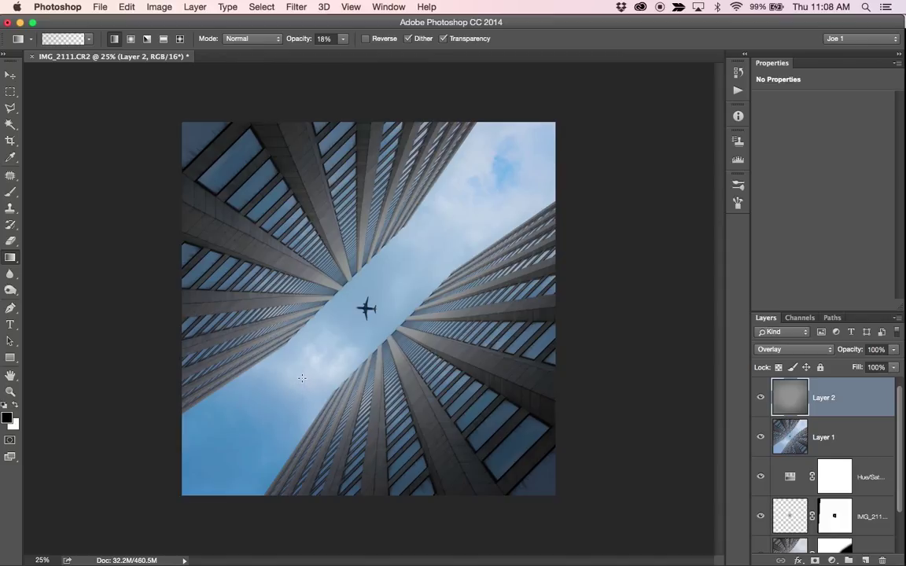
pyautogui.click(839, 441)
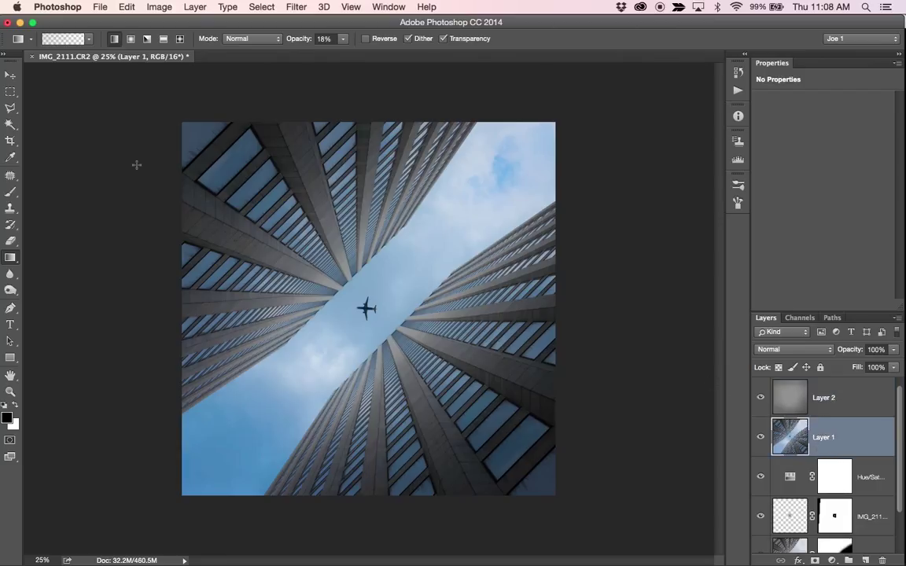
# Brush over the sky between the buildings on Layer 1 with the Quick Selection Tool
pyautogui.click(10, 125)
pyautogui.rightClick(11, 126)
pyautogui.click(63, 113)
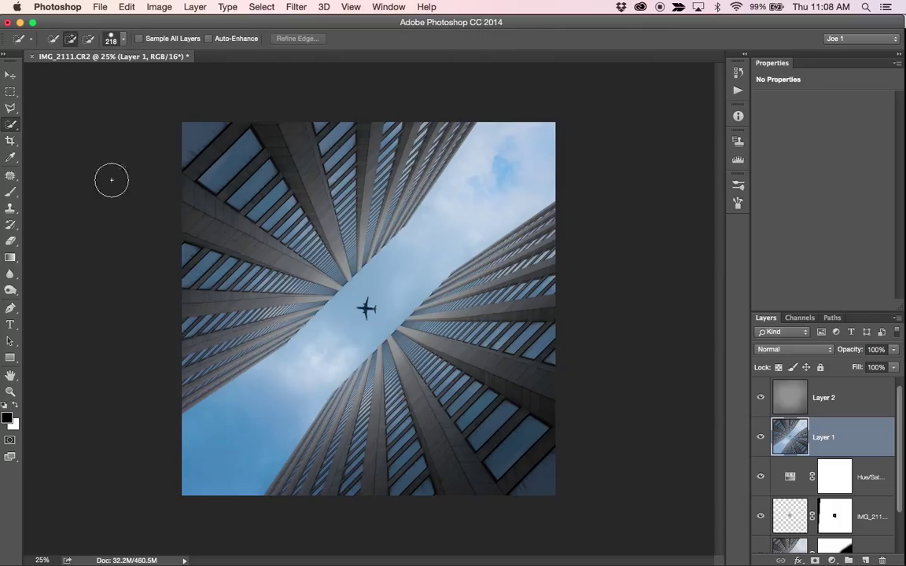
pyautogui.moveTo(233, 439)
pyautogui.mouseDown()
pyautogui.moveTo(413, 257)
pyautogui.moveTo(438, 243)
pyautogui.mouseUp()
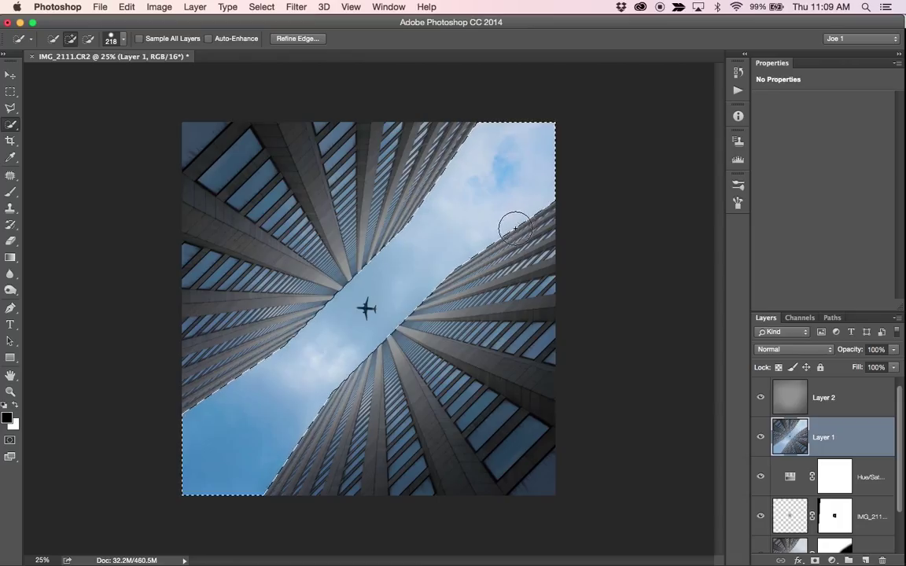
# Mask Layer 2 with the selection and invert the mask so only the buildings darken
pyautogui.click(842, 403)
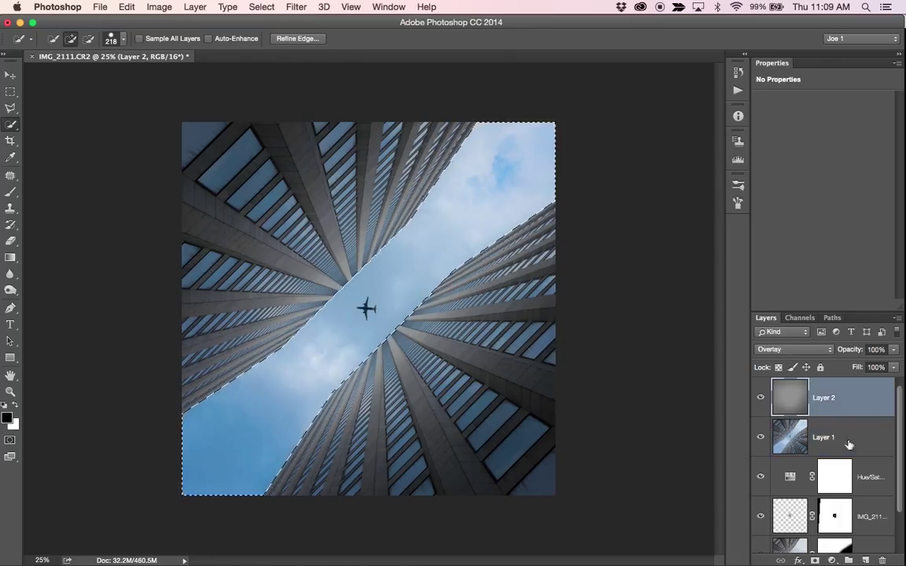
pyautogui.click(815, 561)
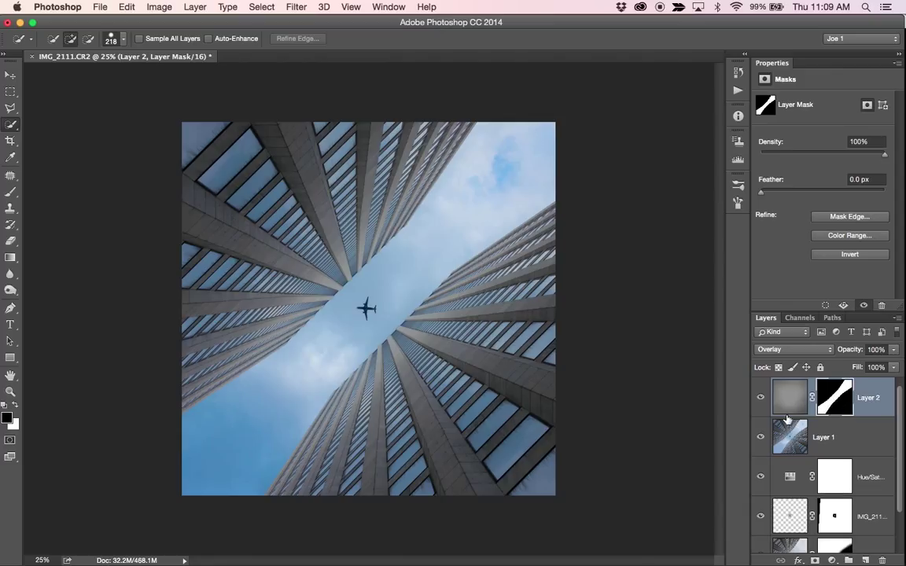
pyautogui.press('super+shift+l')
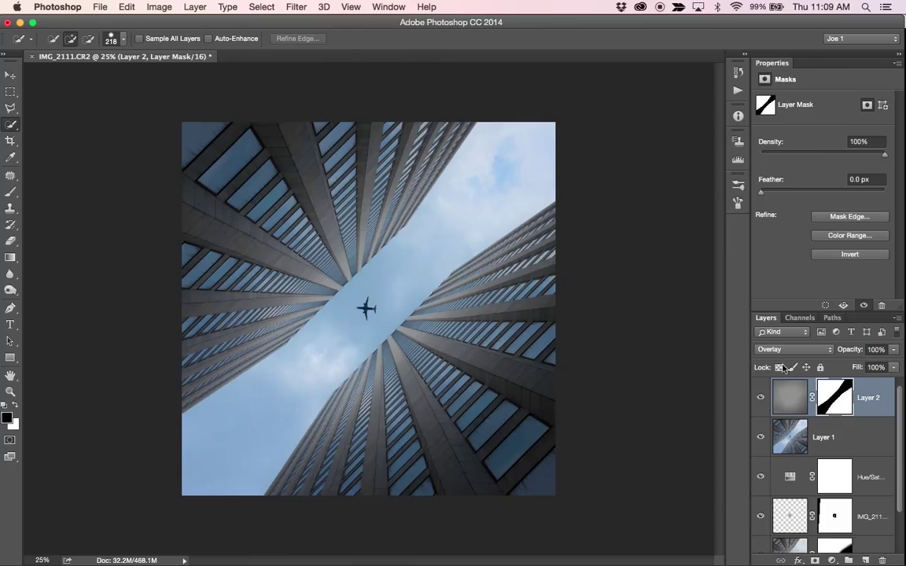
# Toggle Layer 2 on and off to compare, then lower its opacity to 54%
pyautogui.click(762, 398)
pyautogui.click(763, 398)
pyautogui.click(764, 399)
pyautogui.click(761, 399)
pyautogui.click(761, 399)
pyautogui.click(761, 399)
pyautogui.click(761, 400)
pyautogui.click(760, 400)
pyautogui.moveTo(855, 351); pyautogui.dragTo(849, 351)
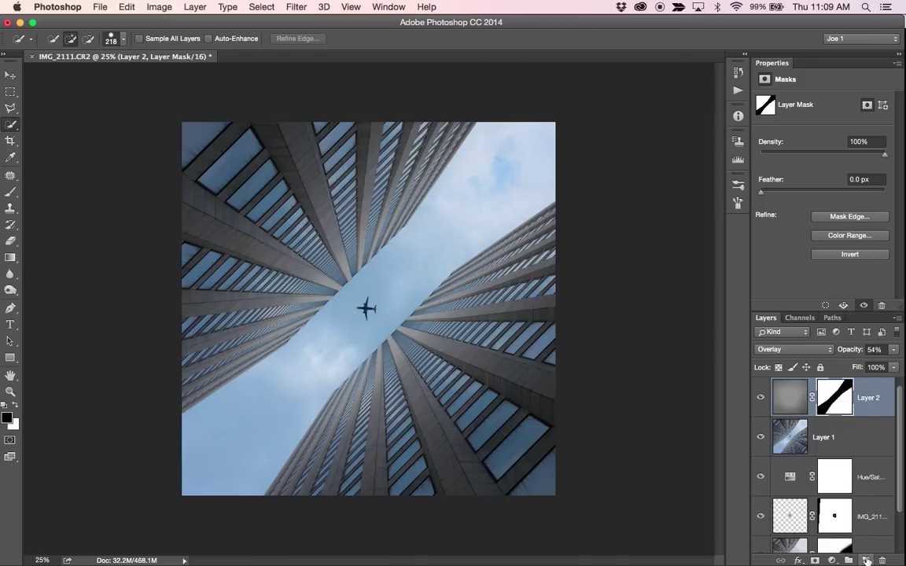
# Add Layer 3 filled with 50% gray and set it to Overlay blending
pyautogui.click(866, 560)
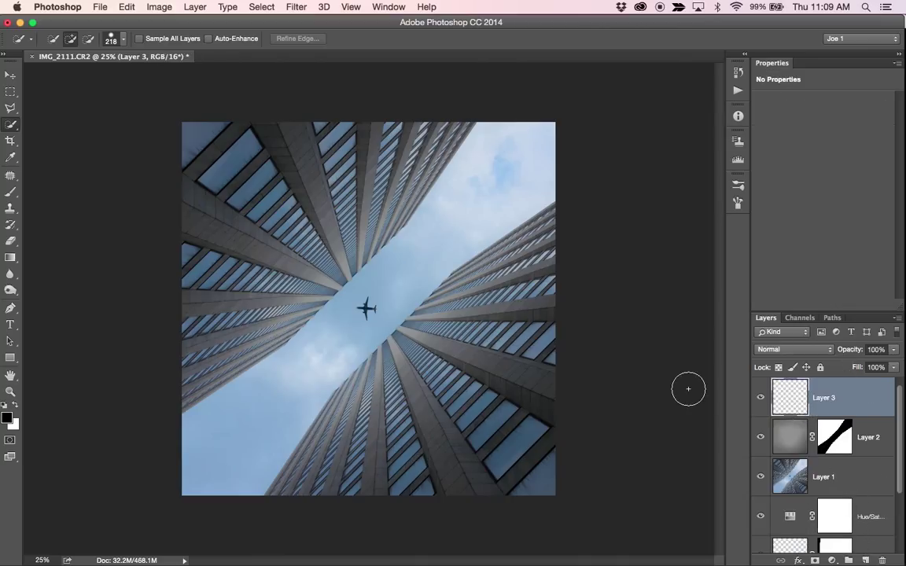
pyautogui.hotkey('shift', 'BackSpace')
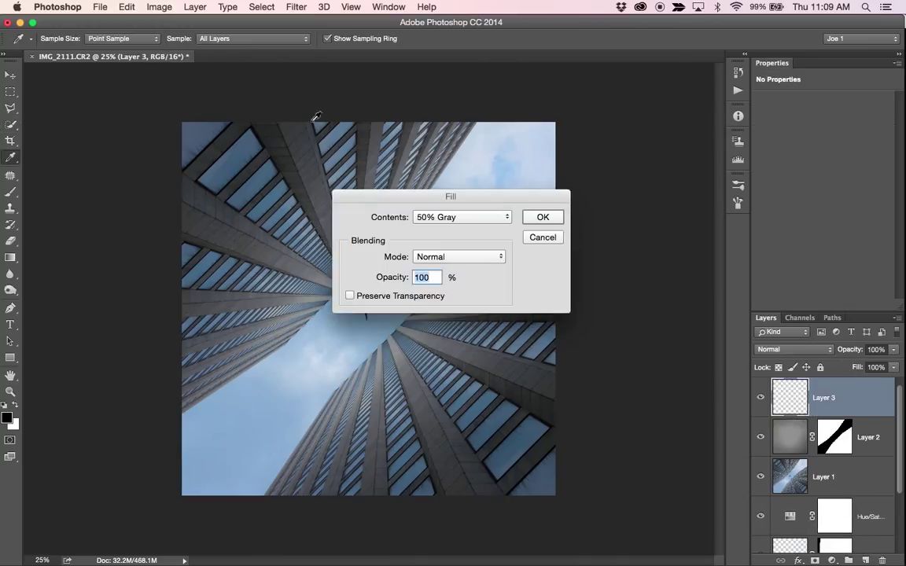
pyautogui.click(544, 218)
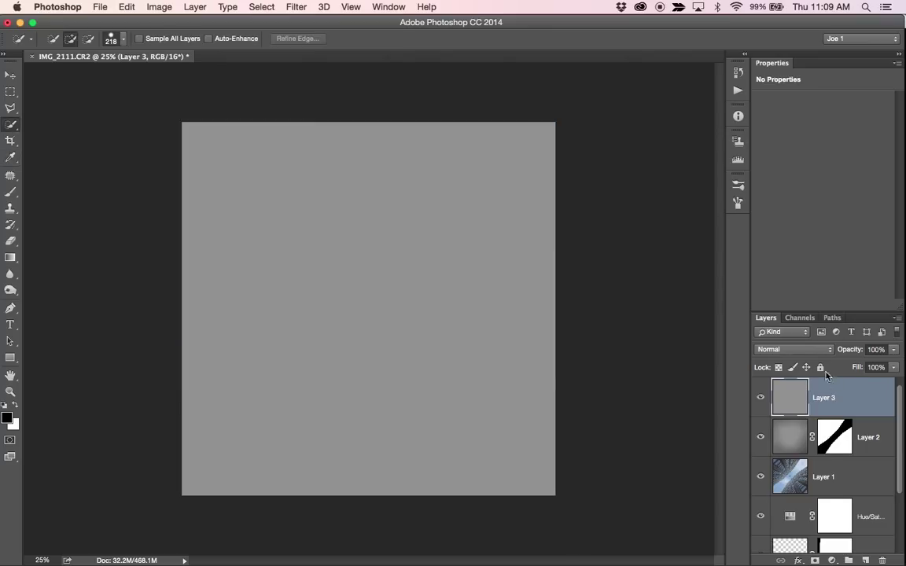
pyautogui.click(806, 350)
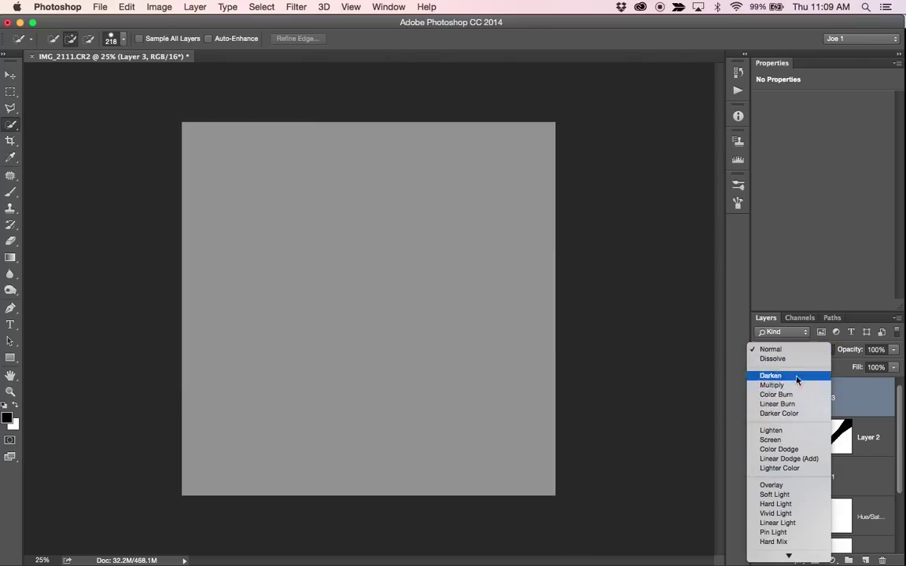
pyautogui.click(786, 448)
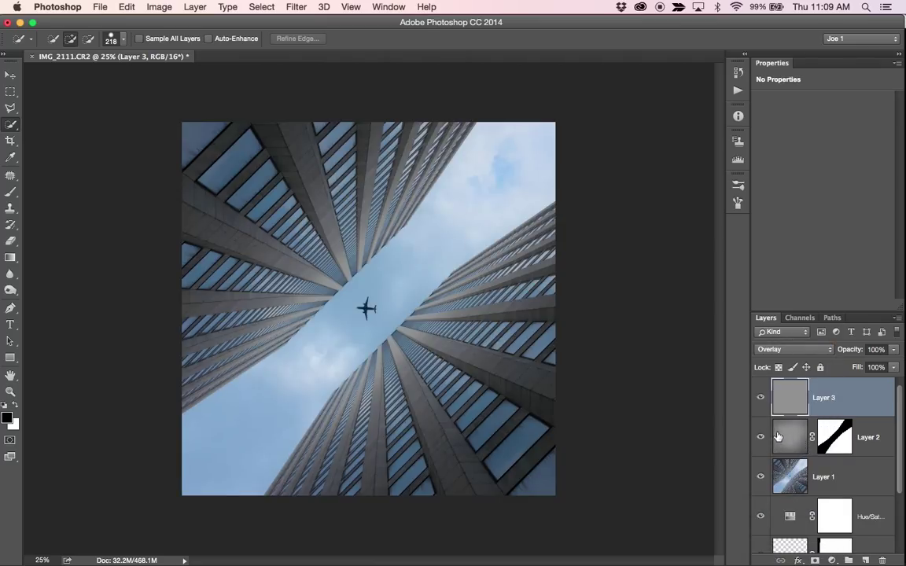
# Paint white with a ~791 px, 10%-flow brush around the plane, then lower Layer 3 opacity to 67%
pyautogui.press('b')
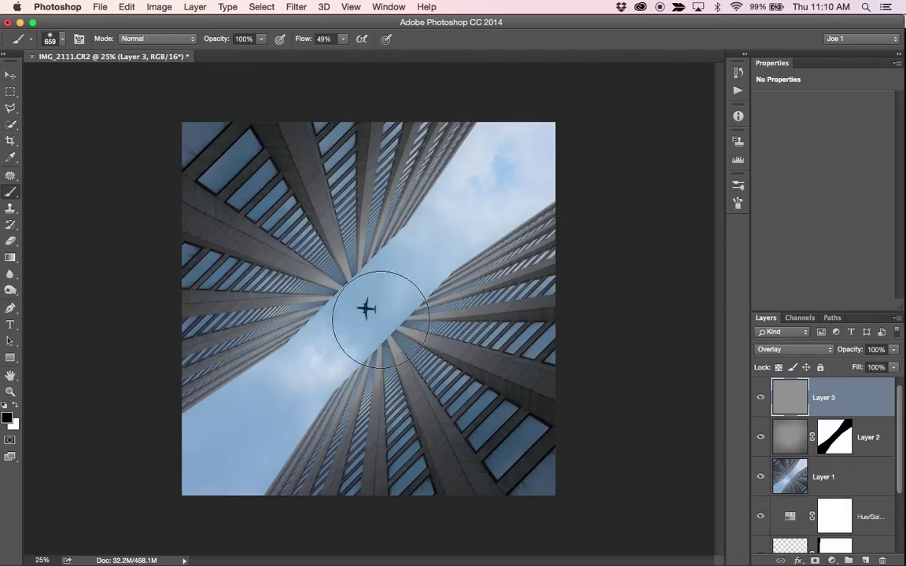
pyautogui.moveTo(382, 307)
pyautogui.mouseDown()
pyautogui.moveTo(380, 370)
pyautogui.moveTo(387, 258)
pyautogui.moveTo(358, 299)
pyautogui.moveTo(384, 292)
pyautogui.moveTo(385, 344)
pyautogui.moveTo(384, 259)
pyautogui.moveTo(382, 361)
pyautogui.moveTo(385, 297)
pyautogui.moveTo(379, 338)
pyautogui.mouseUp()
pyautogui.moveTo(383, 304)
pyautogui.mouseDown()
pyautogui.moveTo(437, 325)
pyautogui.moveTo(393, 329)
pyautogui.moveTo(404, 338)
pyautogui.moveTo(438, 332)
pyautogui.moveTo(421, 304)
pyautogui.moveTo(421, 247)
pyautogui.mouseUp()
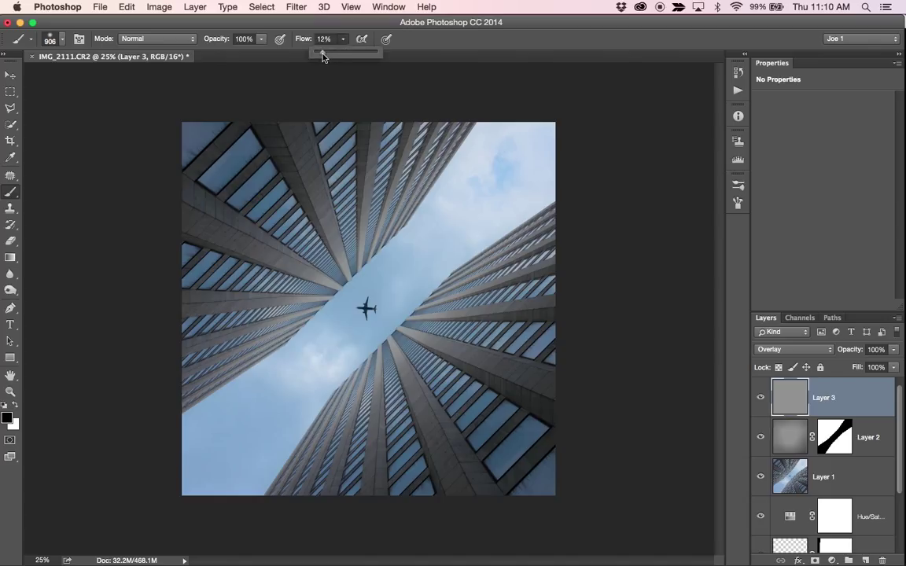
pyautogui.press('Down')
pyautogui.press('Return')
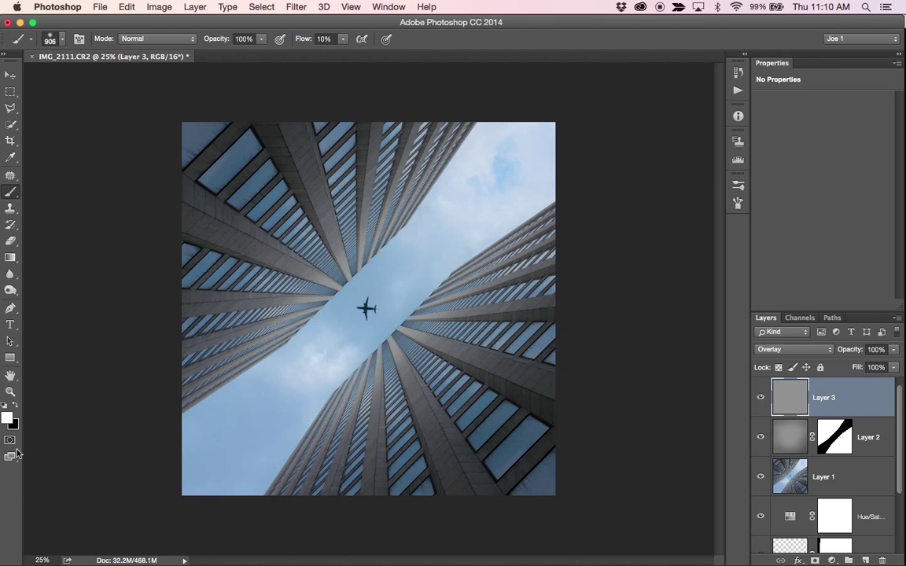
pyautogui.press('x')
pyautogui.moveTo(420, 234)
pyautogui.mouseDown()
pyautogui.moveTo(313, 327)
pyautogui.moveTo(404, 283)
pyautogui.moveTo(429, 308)
pyautogui.moveTo(277, 404)
pyautogui.moveTo(526, 283)
pyautogui.moveTo(438, 216)
pyautogui.moveTo(303, 496)
pyautogui.mouseUp()
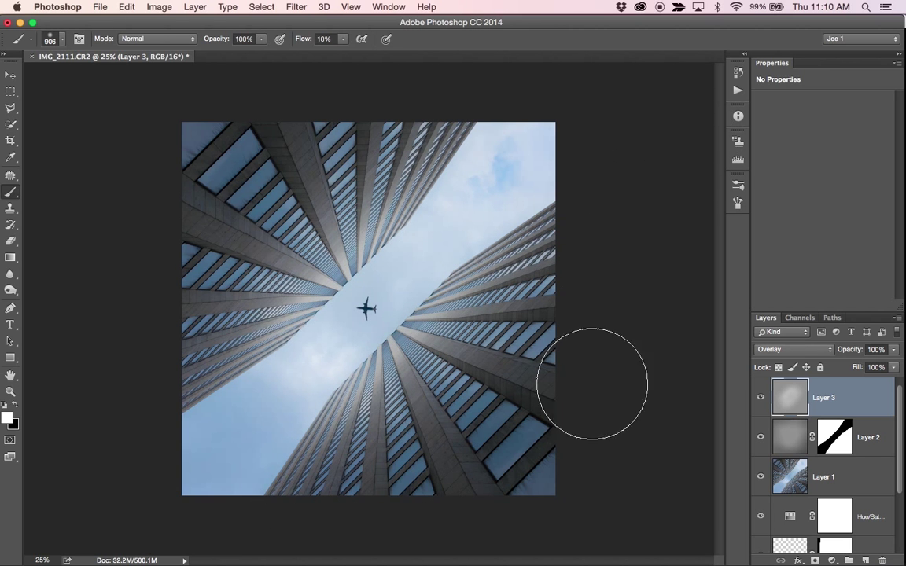
pyautogui.moveTo(857, 350); pyautogui.dragTo(862, 355)
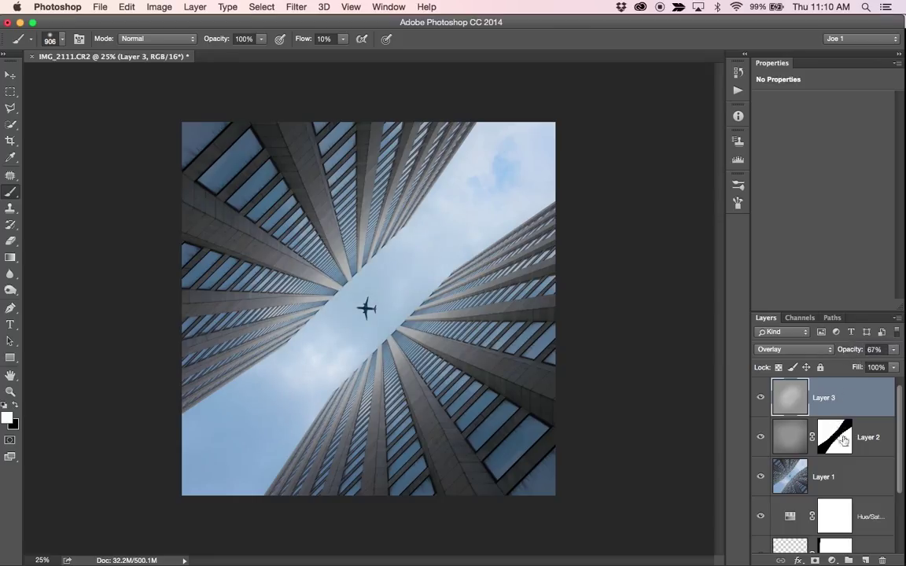
# Copy Layer 2's diagonal mask onto Layer 3, toggling Layer 3 to compare the result
pyautogui.click(815, 560)
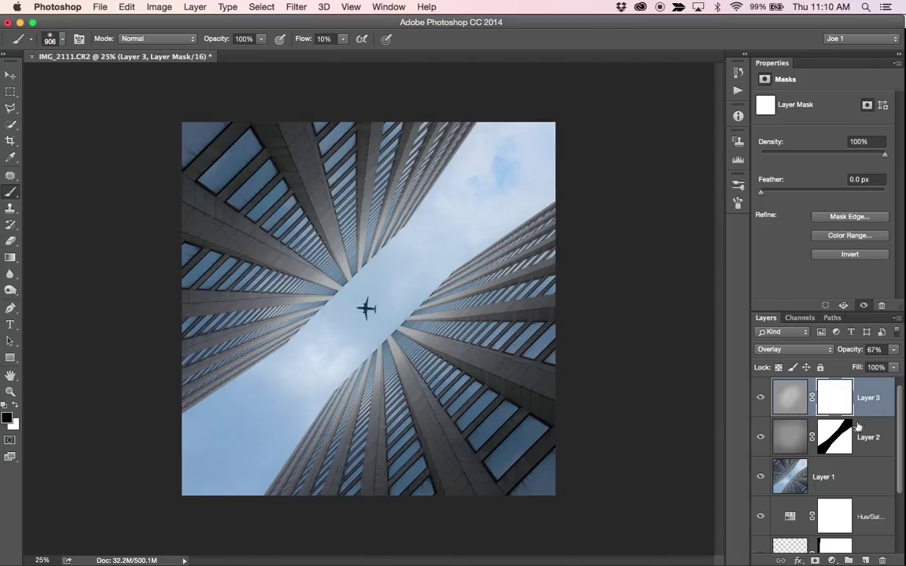
pyautogui.click(836, 439)
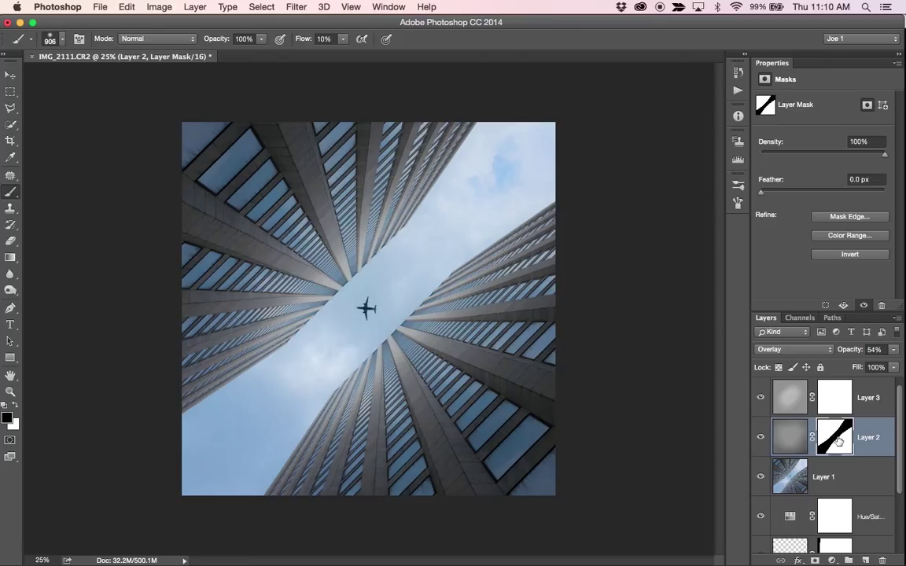
pyautogui.moveTo(836, 440); pyautogui.dragTo(835, 407)
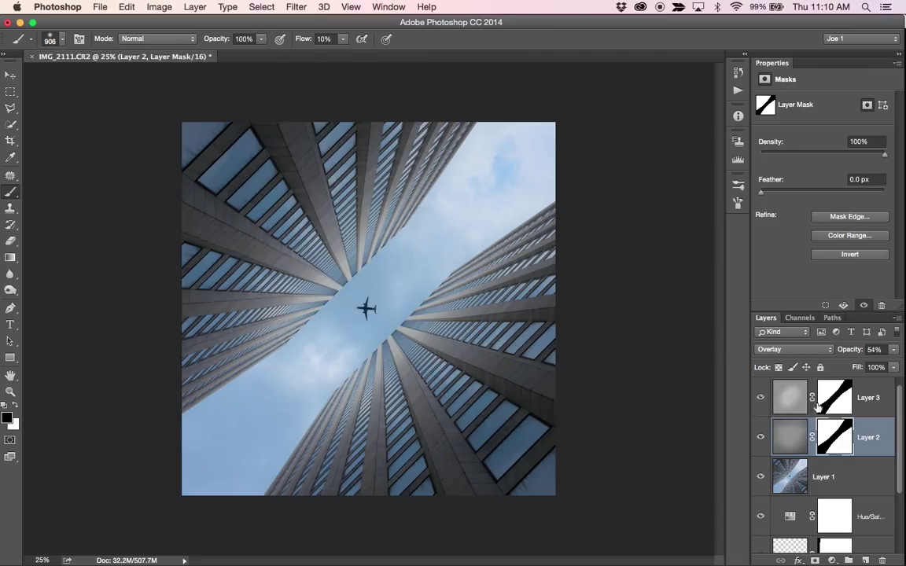
pyautogui.click(760, 399)
pyautogui.click(761, 398)
pyautogui.click(760, 399)
pyautogui.click(761, 399)
pyautogui.click(761, 398)
pyautogui.click(761, 398)
pyautogui.click(875, 405)
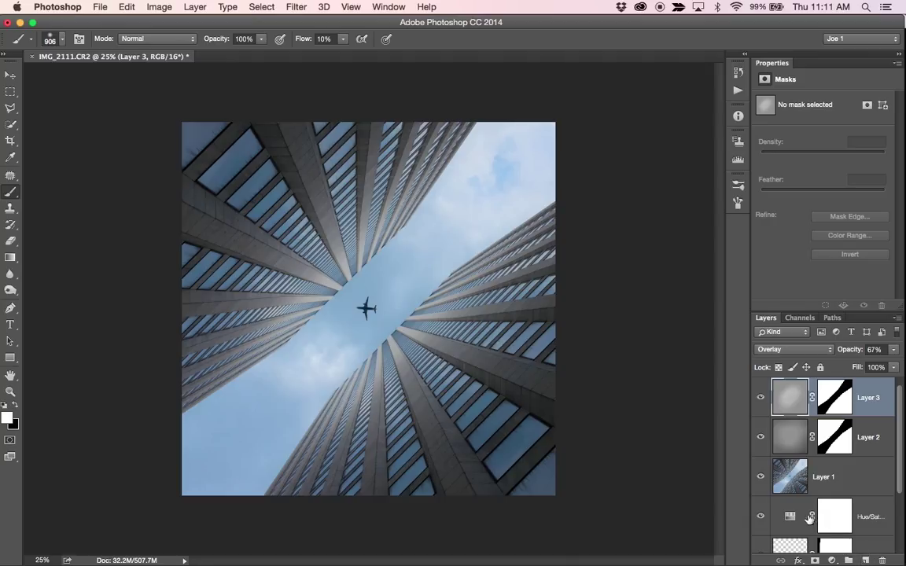
# Stamp visible layers into Layer 4, desaturate it, and apply High Pass at 0.8 px radius
pyautogui.press('super+alt+shift+e')
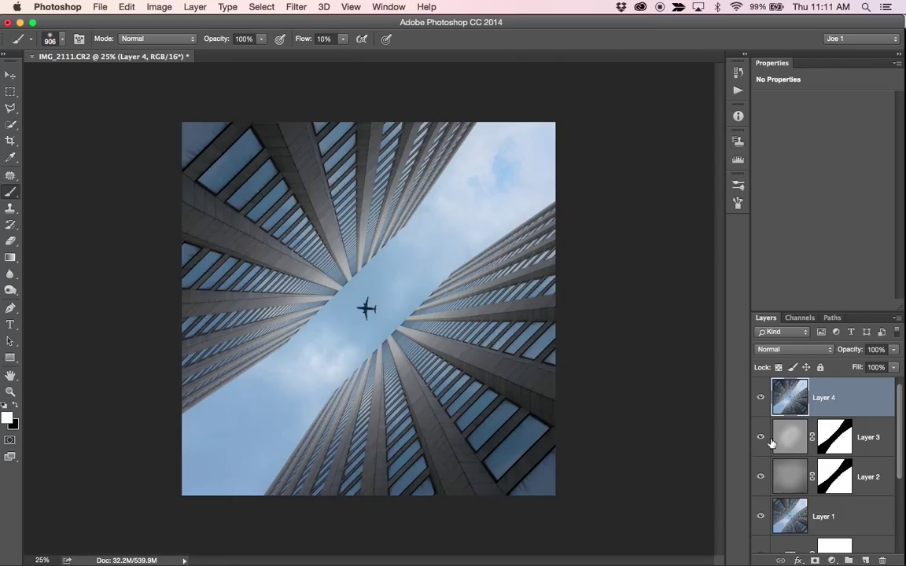
pyautogui.press('super+shift+u')
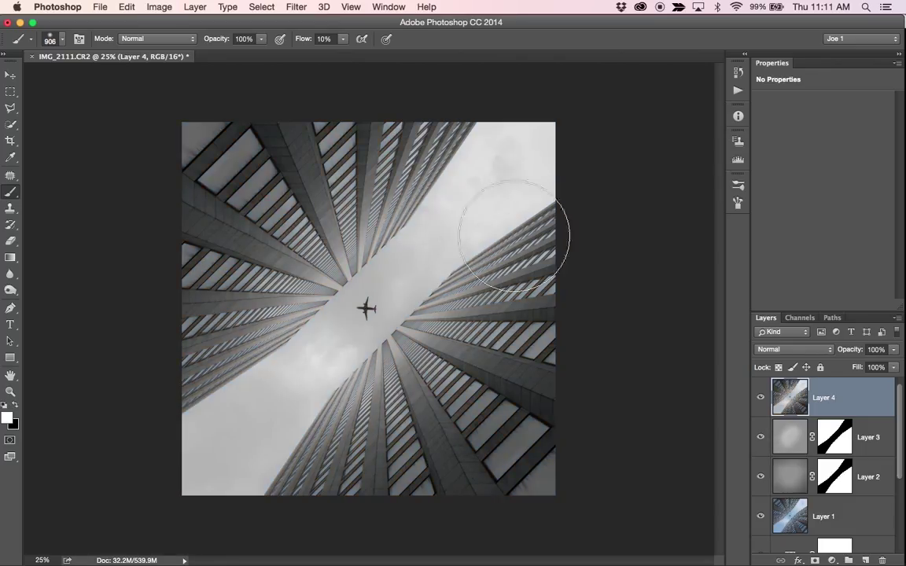
pyautogui.click(299, 7)
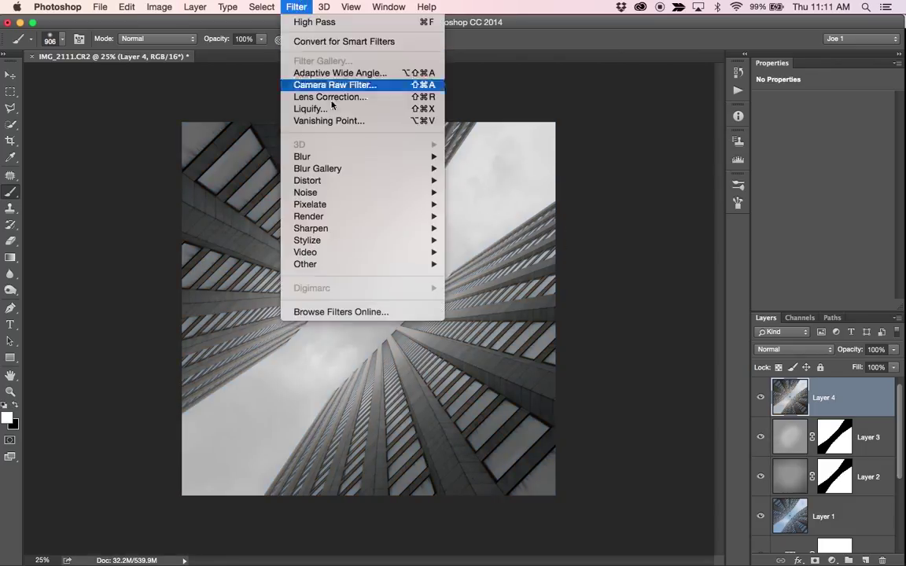
pyautogui.moveTo(404, 264)
pyautogui.click(489, 278)
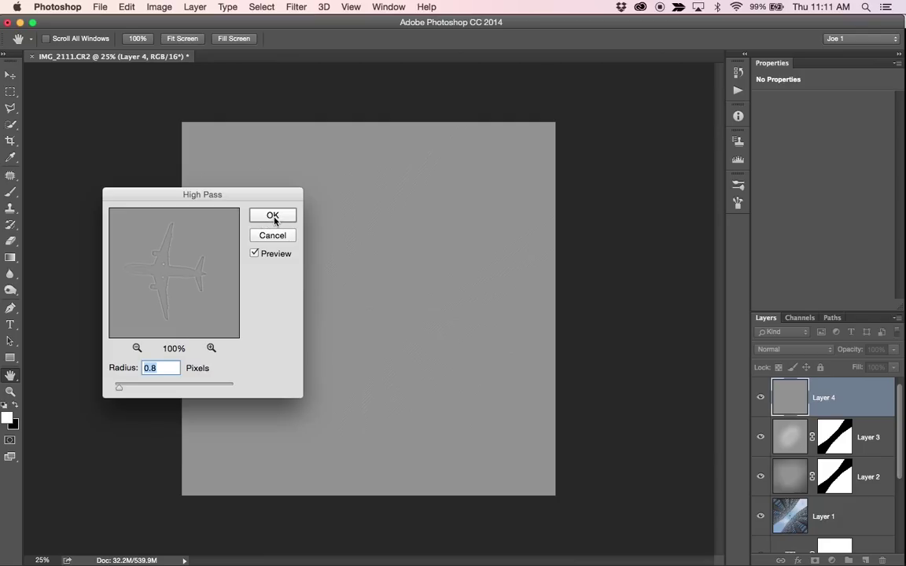
pyautogui.click(272, 216)
pyautogui.press('b')
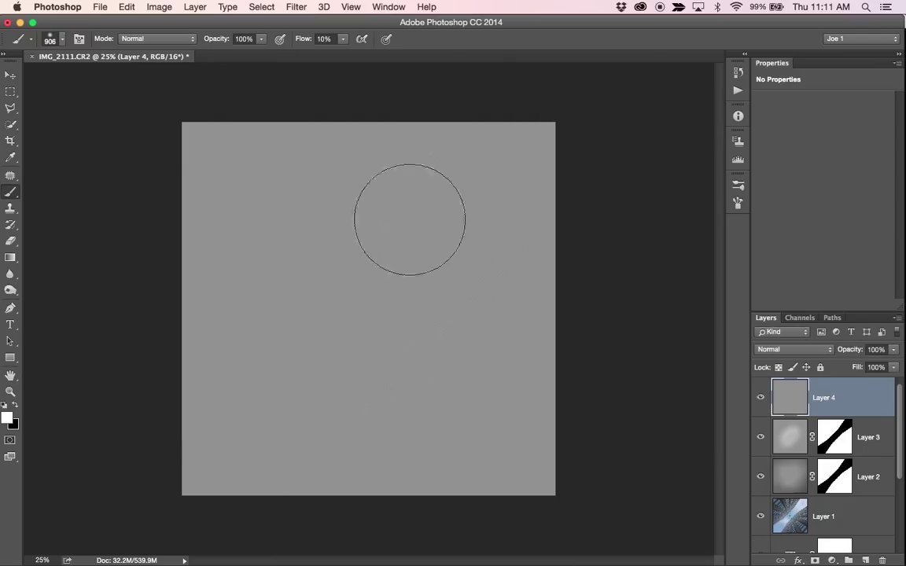
# Set Layer 4's blend mode to Overlay and zoom in to check the sharpening
pyautogui.click(795, 349)
pyautogui.click(773, 485)
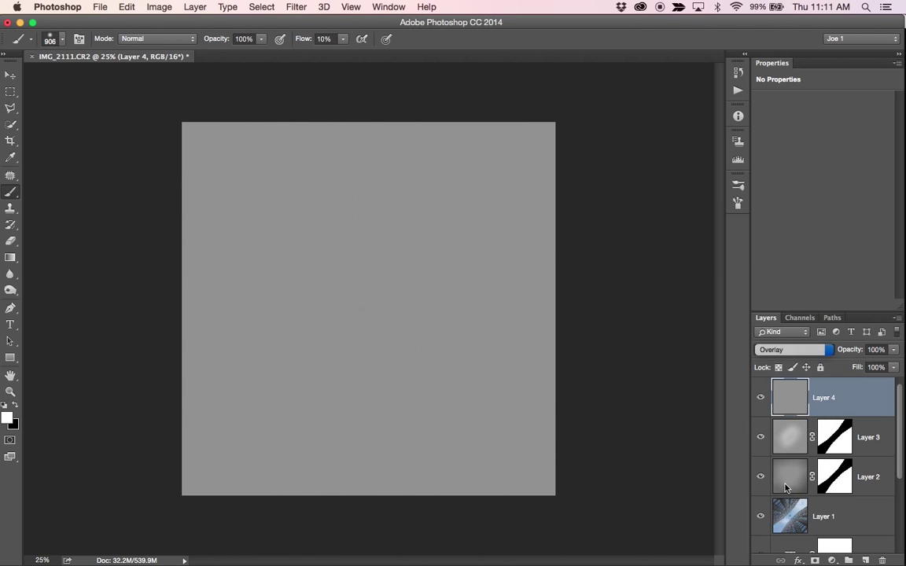
pyautogui.press('z')
pyautogui.moveTo(406, 338)
pyautogui.mouseDown()
pyautogui.moveTo(449, 330)
pyautogui.moveTo(450, 357)
pyautogui.mouseUp()
pyautogui.press('b')
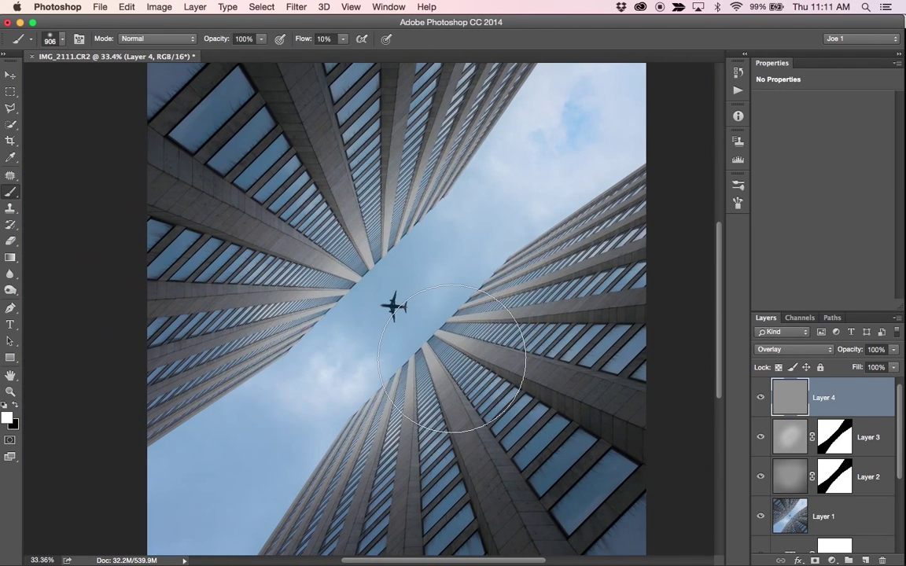
# Add a white layer mask to Layer 4 and prepare a black brush at 100% flow
pyautogui.click(816, 560)
pyautogui.press('x')
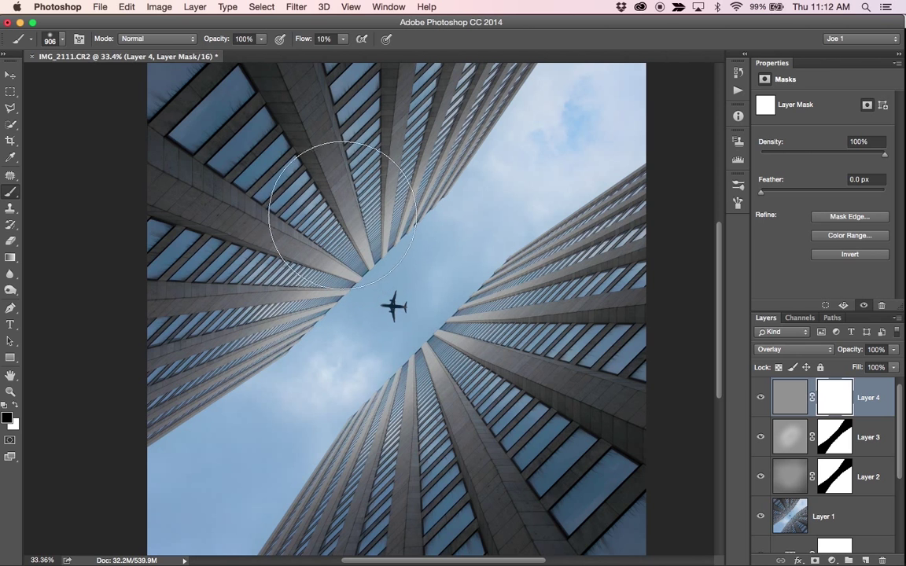
pyautogui.click(342, 41)
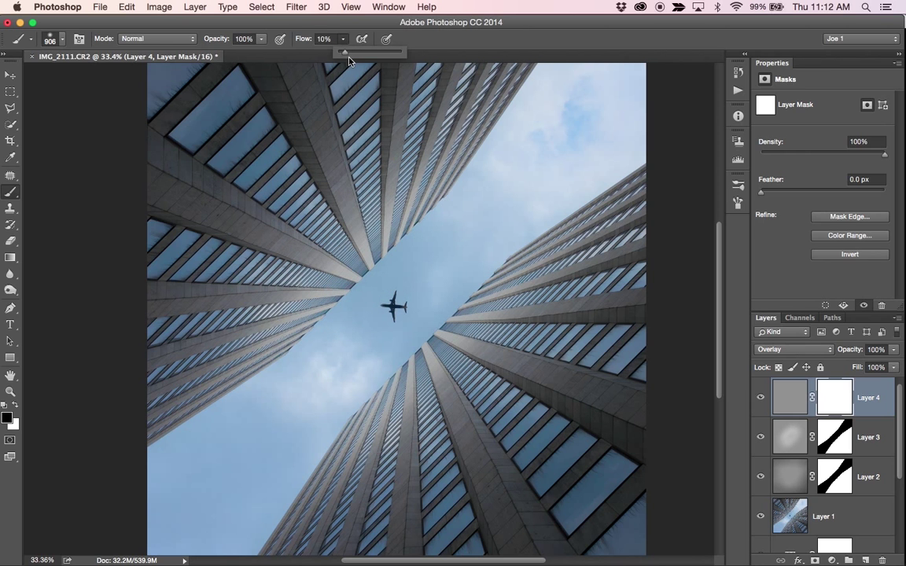
pyautogui.moveTo(344, 52); pyautogui.dragTo(400, 52)
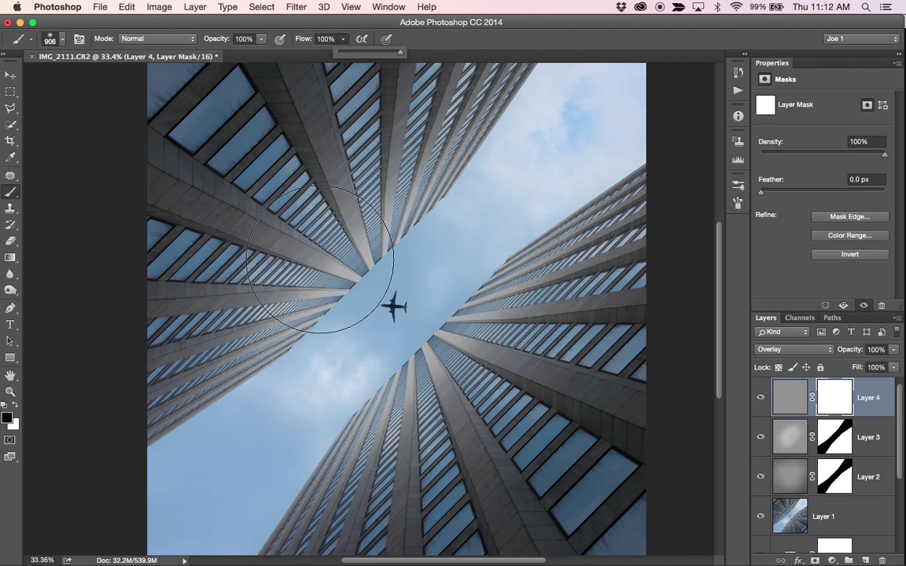
# Paint black masking strokes with a roughly 550 px brush over the building tips, then undo them
pyautogui.moveTo(320, 259)
pyautogui.mouseDown()
pyautogui.moveTo(287, 257)
pyautogui.moveTo(317, 221)
pyautogui.moveTo(287, 297)
pyautogui.moveTo(322, 268)
pyautogui.moveTo(319, 280)
pyautogui.mouseUp()
pyautogui.moveTo(236, 315)
pyautogui.mouseDown()
pyautogui.moveTo(259, 306)
pyautogui.moveTo(393, 161)
pyautogui.moveTo(352, 242)
pyautogui.moveTo(268, 303)
pyautogui.moveTo(389, 158)
pyautogui.moveTo(263, 283)
pyautogui.moveTo(343, 216)
pyautogui.mouseUp()
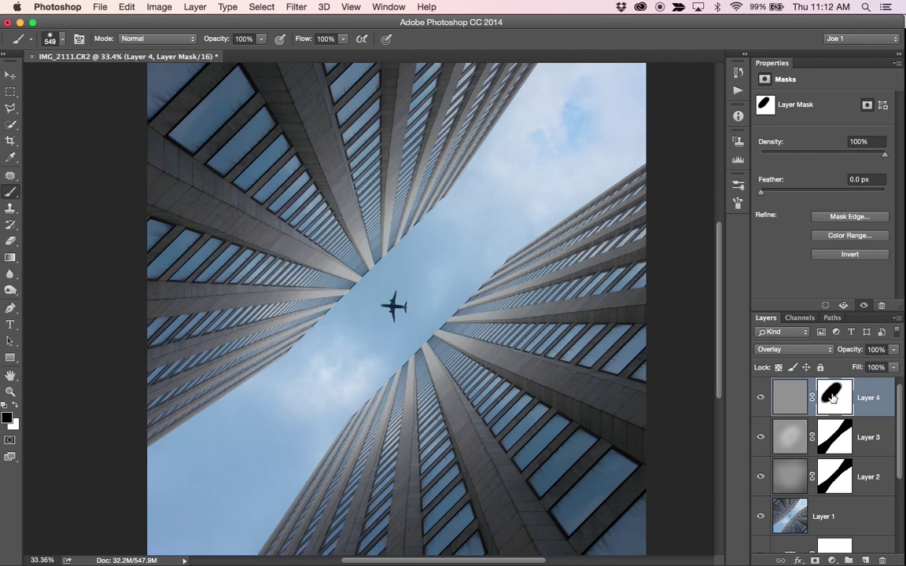
pyautogui.moveTo(364, 382)
pyautogui.mouseDown()
pyautogui.moveTo(442, 301)
pyautogui.moveTo(370, 358)
pyautogui.moveTo(430, 311)
pyautogui.moveTo(460, 435)
pyautogui.mouseUp()
pyautogui.press('super+alt+z')
pyautogui.press('super+alt+z')
pyautogui.press('z')
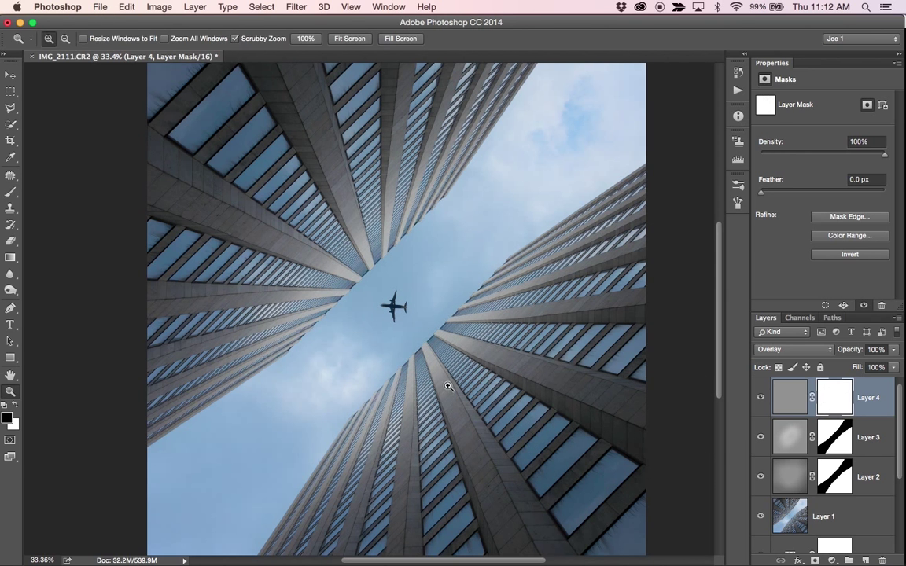
pyautogui.moveTo(450, 385); pyautogui.dragTo(527, 370)
pyautogui.press('b')
pyautogui.click(760, 400)
pyautogui.click(761, 401)
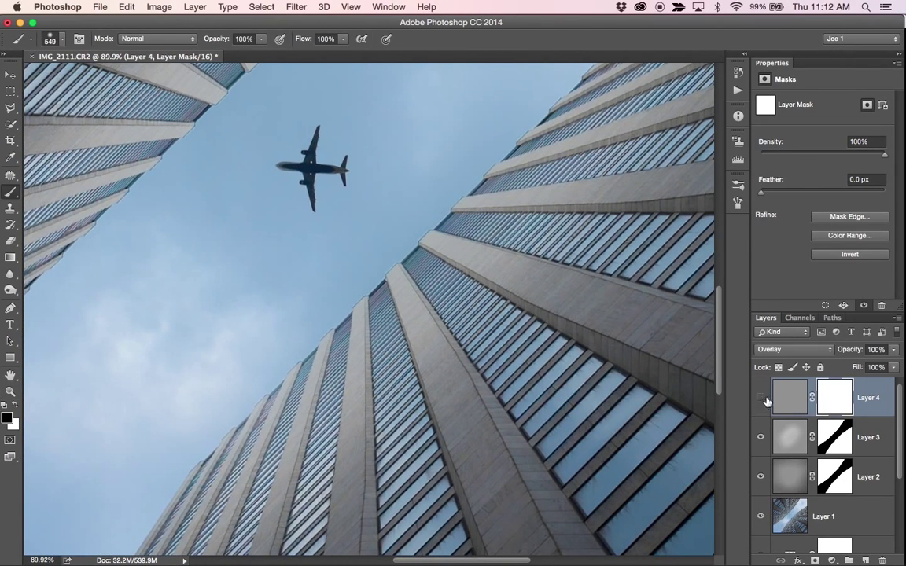
pyautogui.click(764, 400)
pyautogui.click(765, 401)
pyautogui.click(765, 401)
pyautogui.click(765, 401)
pyautogui.click(766, 402)
pyautogui.click(765, 401)
pyautogui.press('z')
pyautogui.keyDown('alt'); pyautogui.click(478, 343); pyautogui.keyUp('alt')
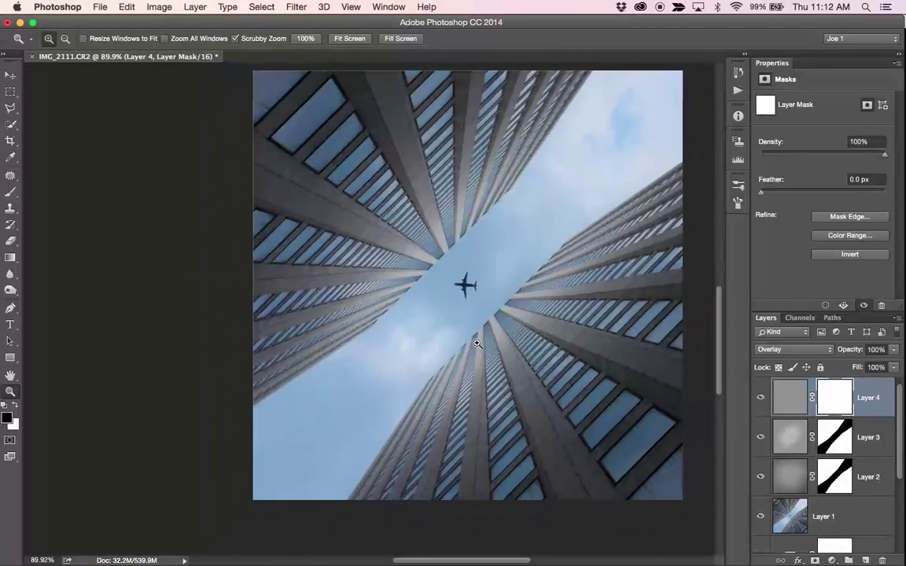
pyautogui.press('b')
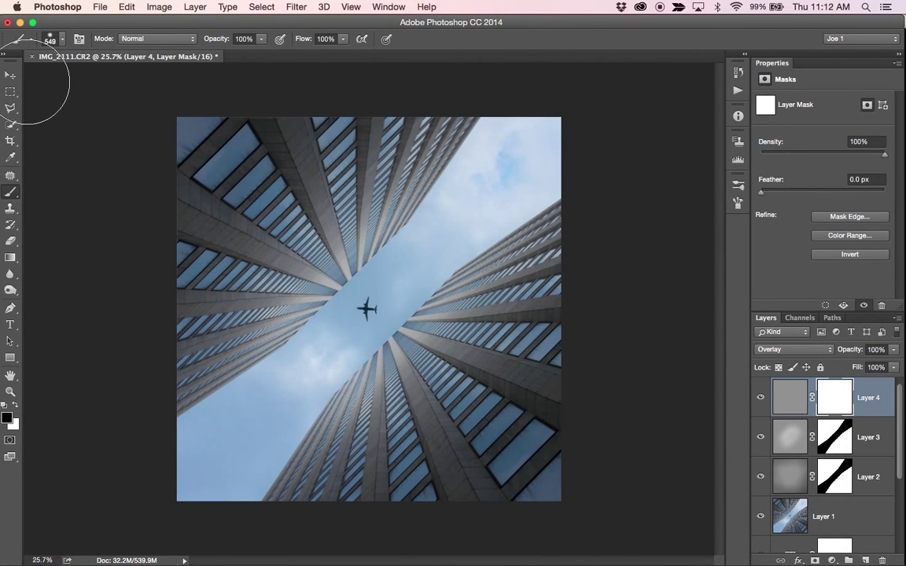
pyautogui.click(10, 77)
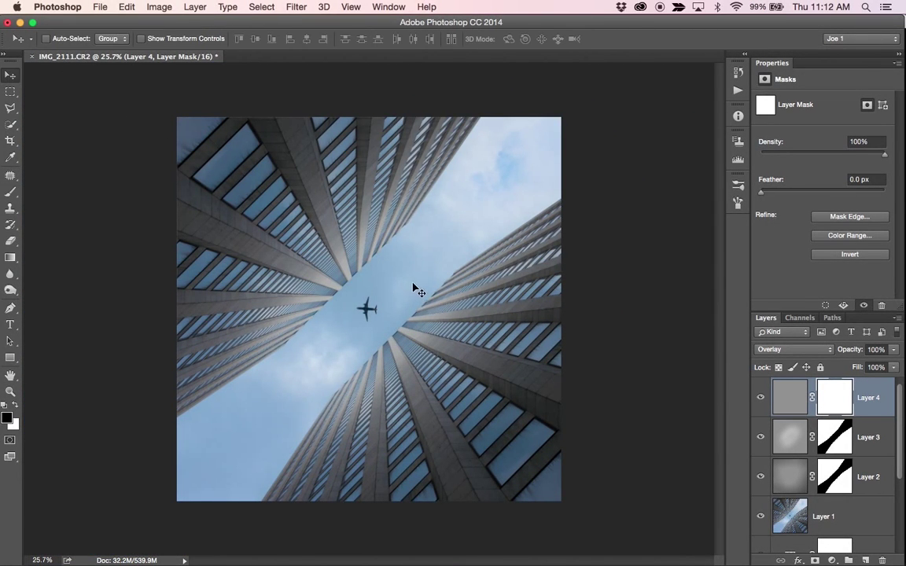